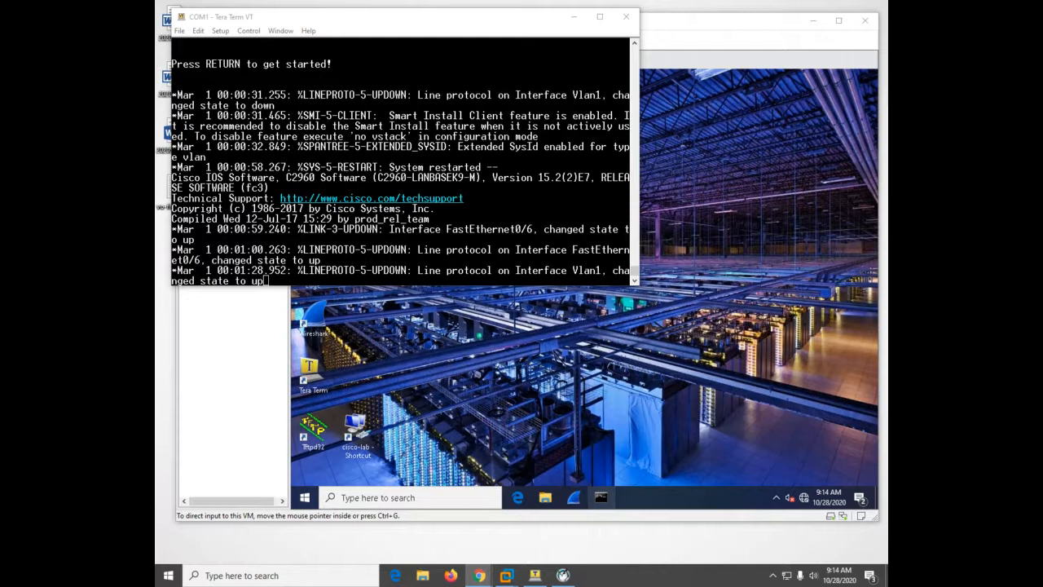
# Wake the switch's console session and enter privileged EXEC mode
pyautogui.click(276, 84)
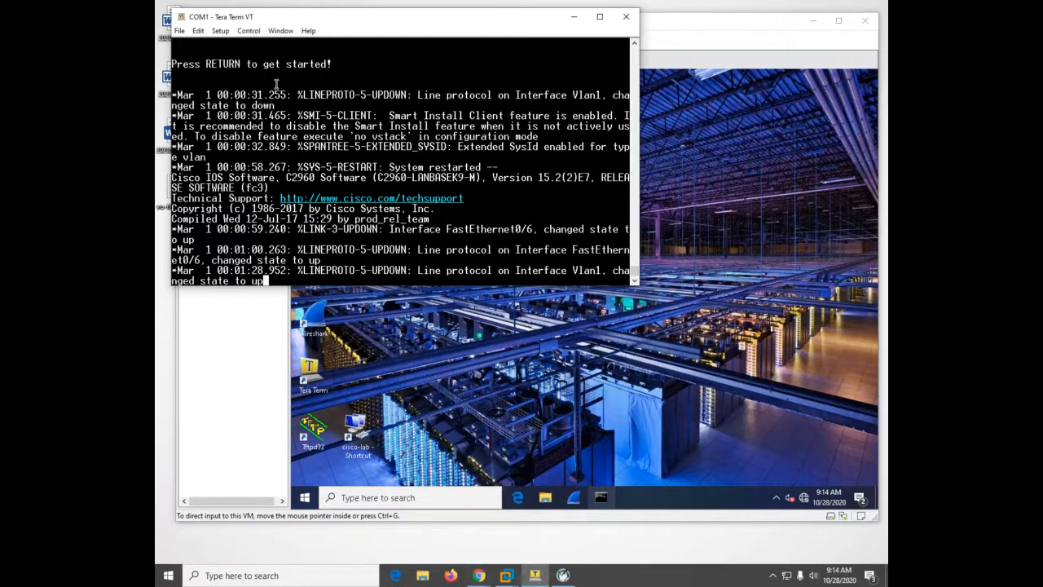
pyautogui.press('Return')
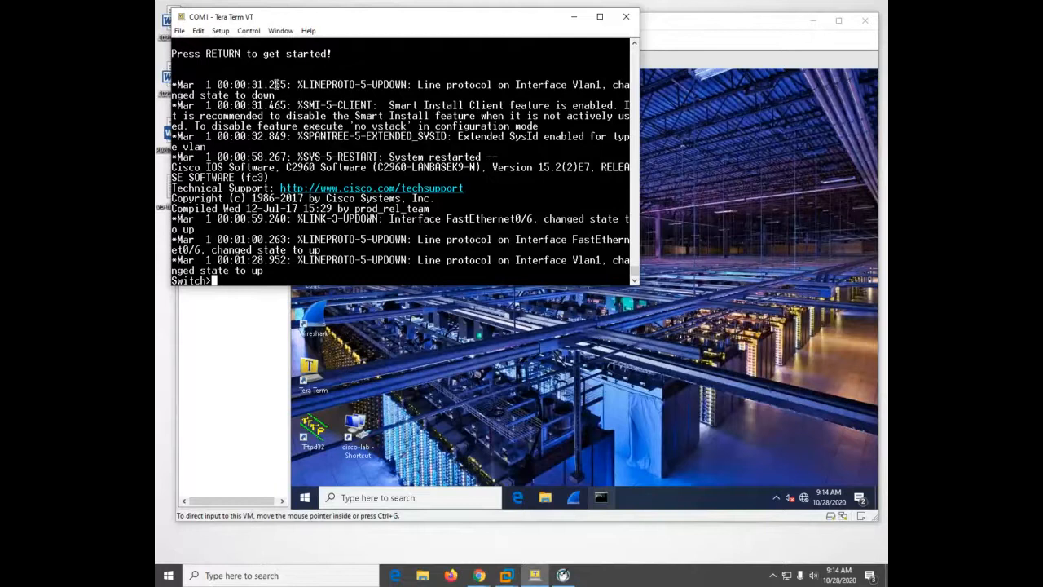
pyautogui.write('en')
pyautogui.press('Return')
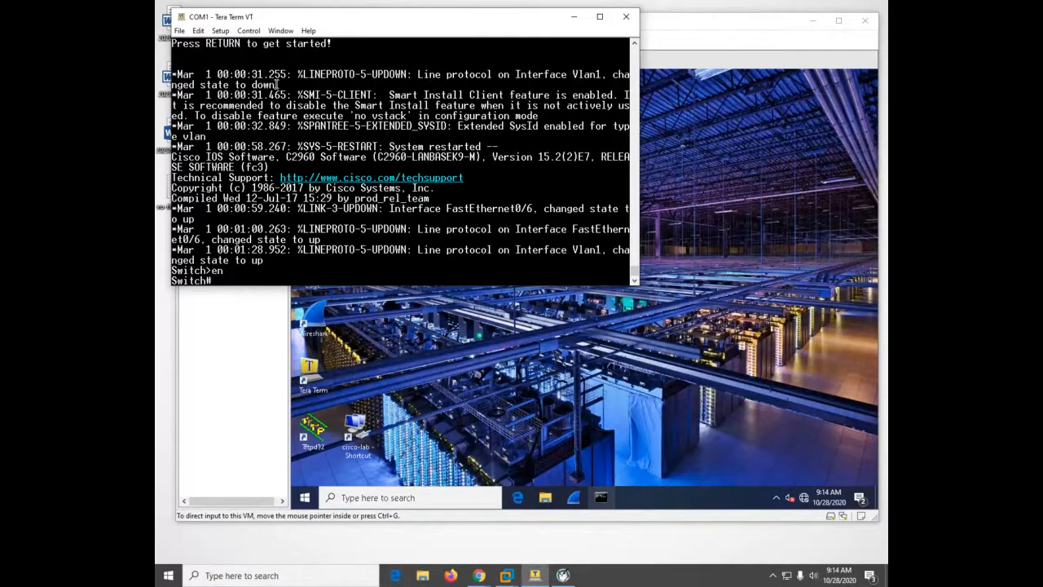
pyautogui.write('setup')
pyautogui.press('Return')
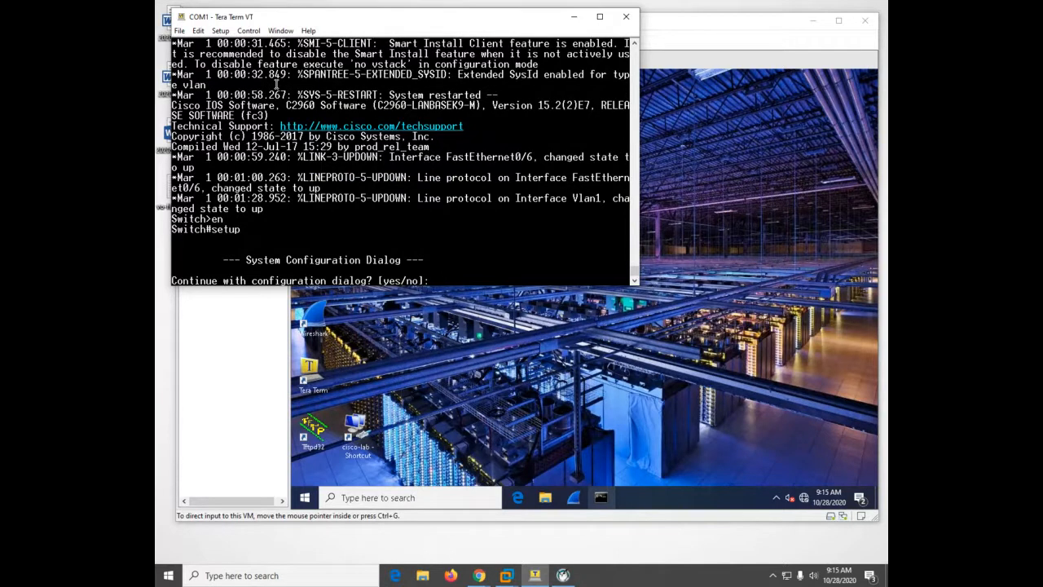
pyautogui.write('y')
pyautogui.press('Return')
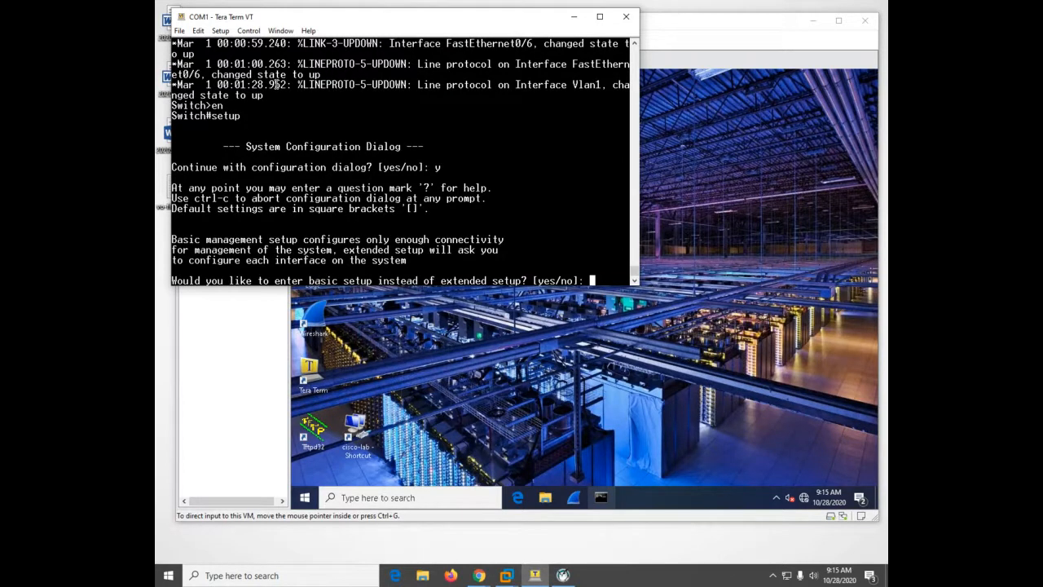
pyautogui.write('b')
pyautogui.press('Return')
pyautogui.press('Return')
pyautogui.press('Return')
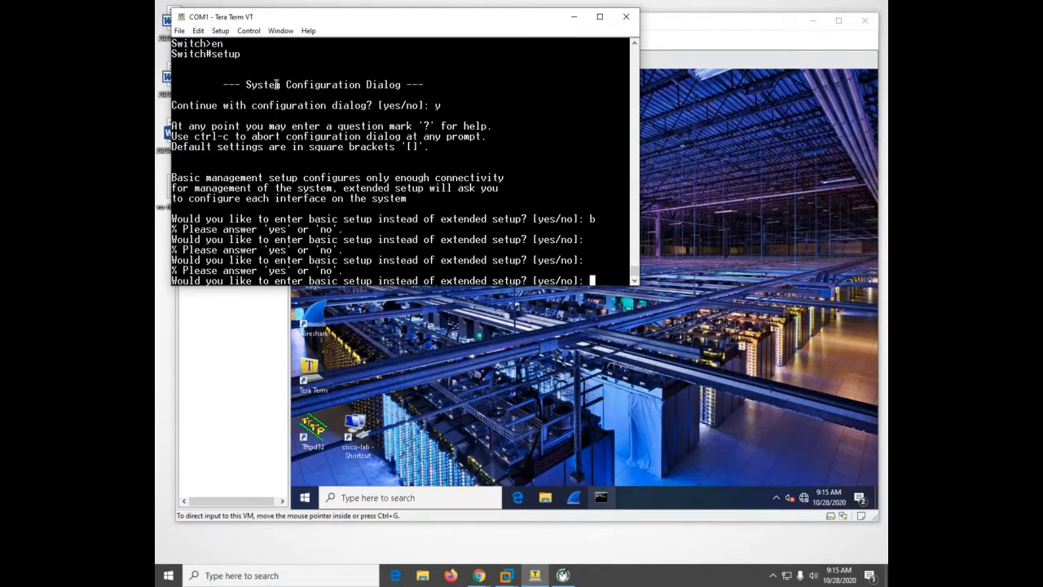
pyautogui.hotkey('ctrl', 'c')
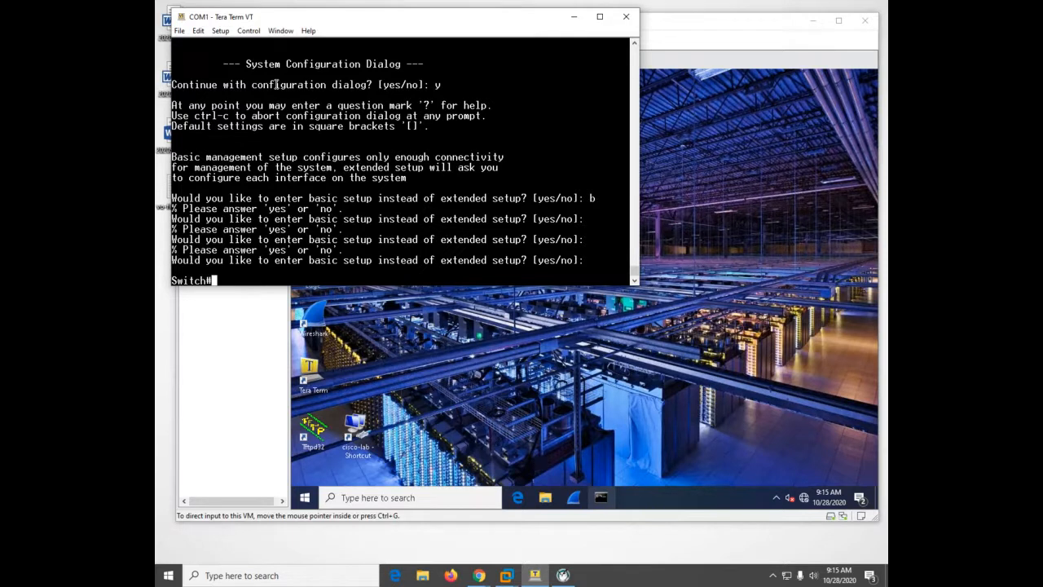
# Display the switch's running configuration and page through it to the end
pyautogui.write('sh run')
pyautogui.press('Return')
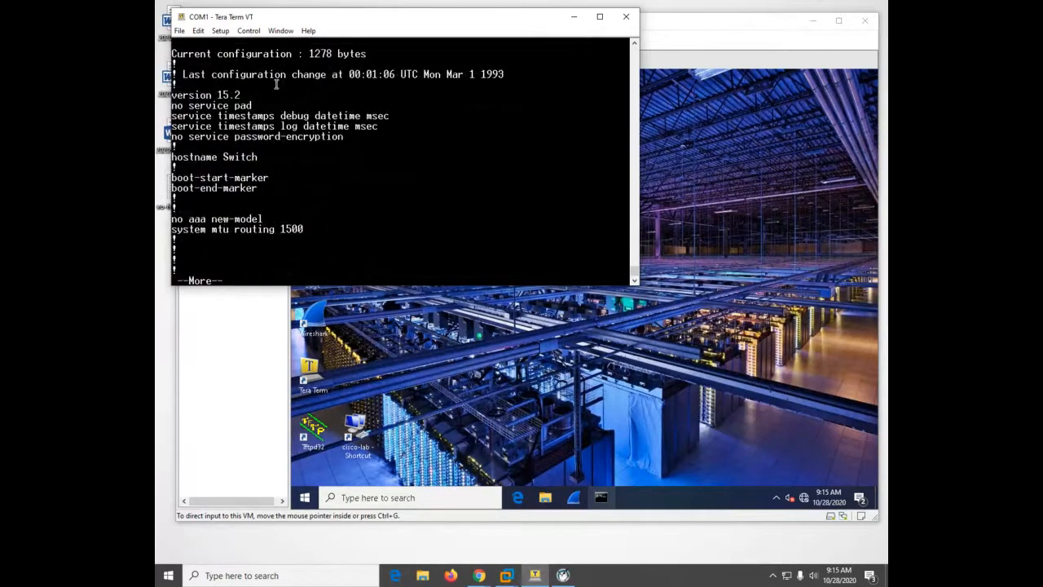
pyautogui.press('space')
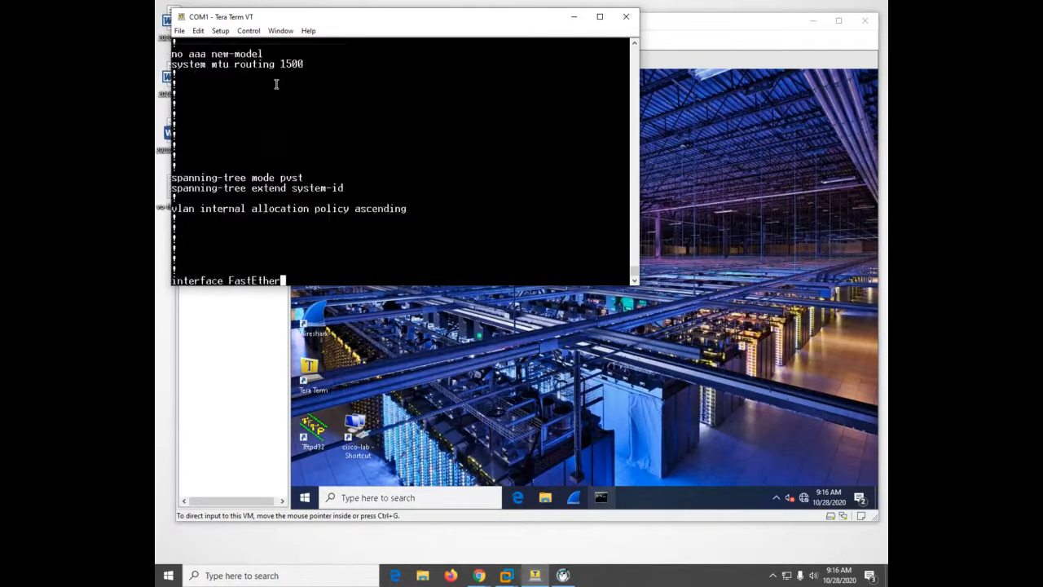
pyautogui.press('space')
pyautogui.press('space')
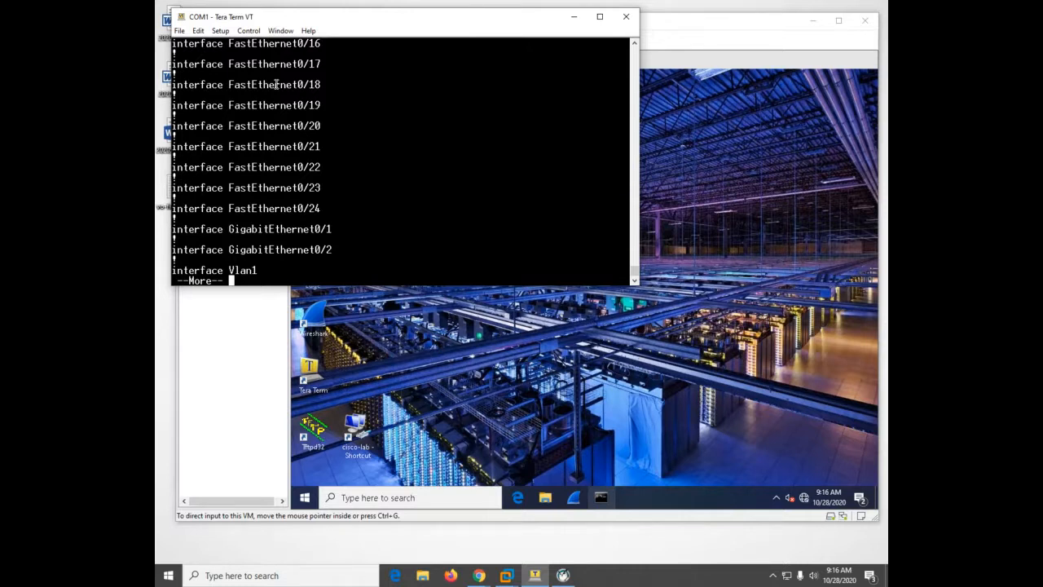
pyautogui.press('space')
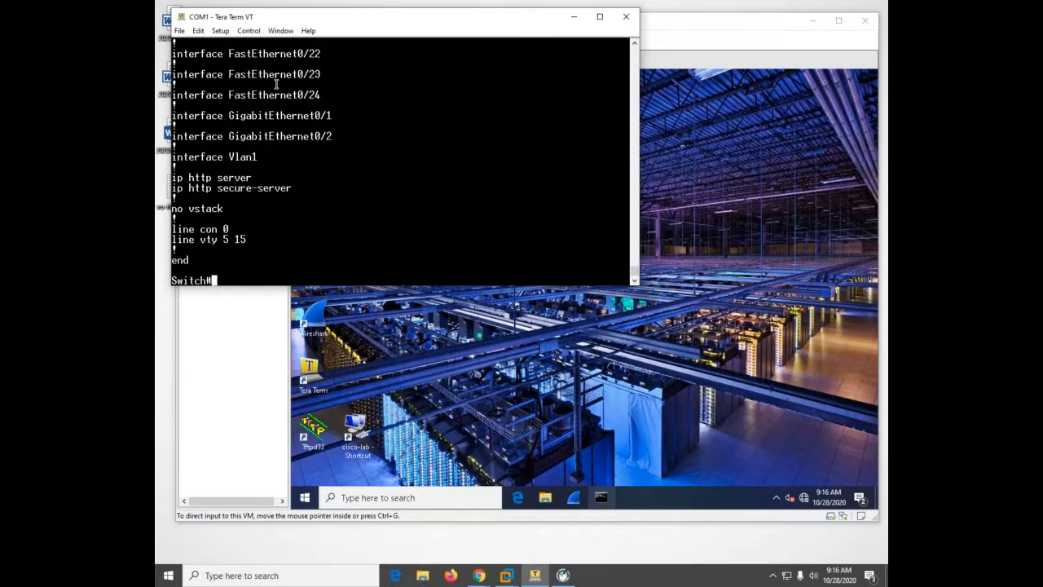
# Display the startup configuration to check whether one is stored on the switch
pyautogui.write('show star')
pyautogui.press('Tab')
pyautogui.press('Return')
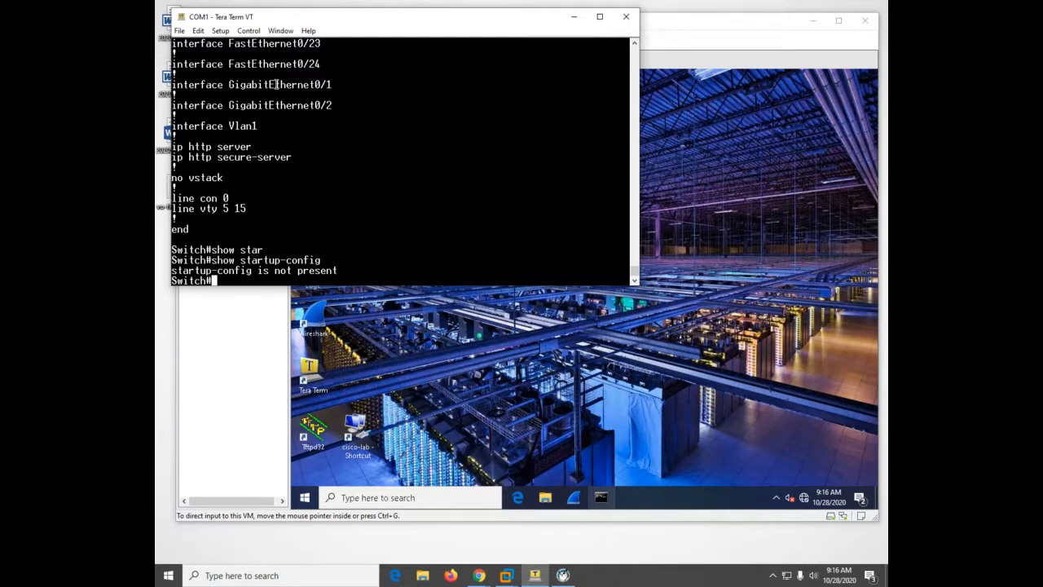
# Erase the startup-config and confirm the removal of all configuration files from NVRAM
pyautogui.write('erase star')
pyautogui.press('Tab')
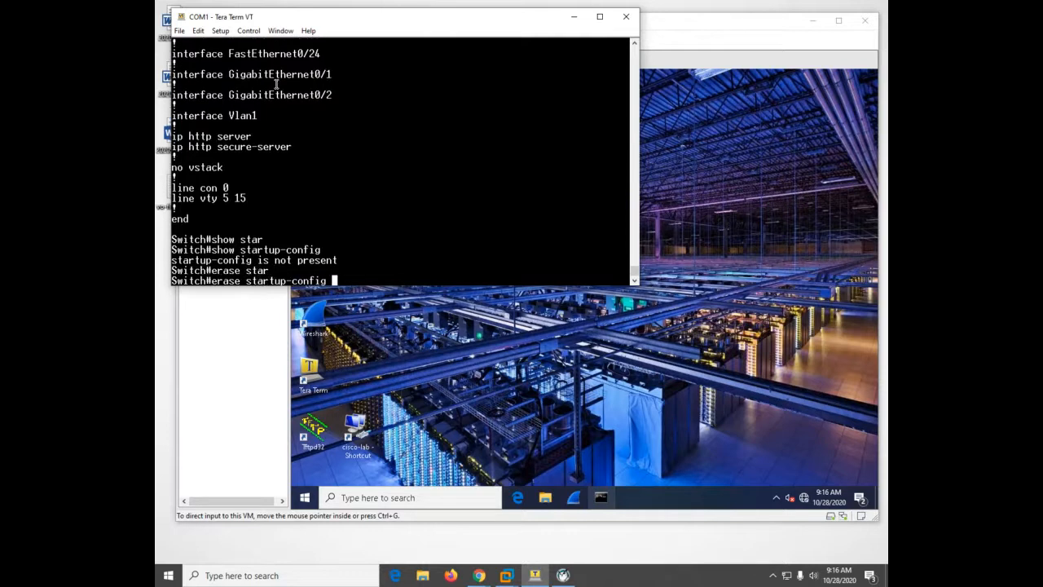
pyautogui.press('Return')
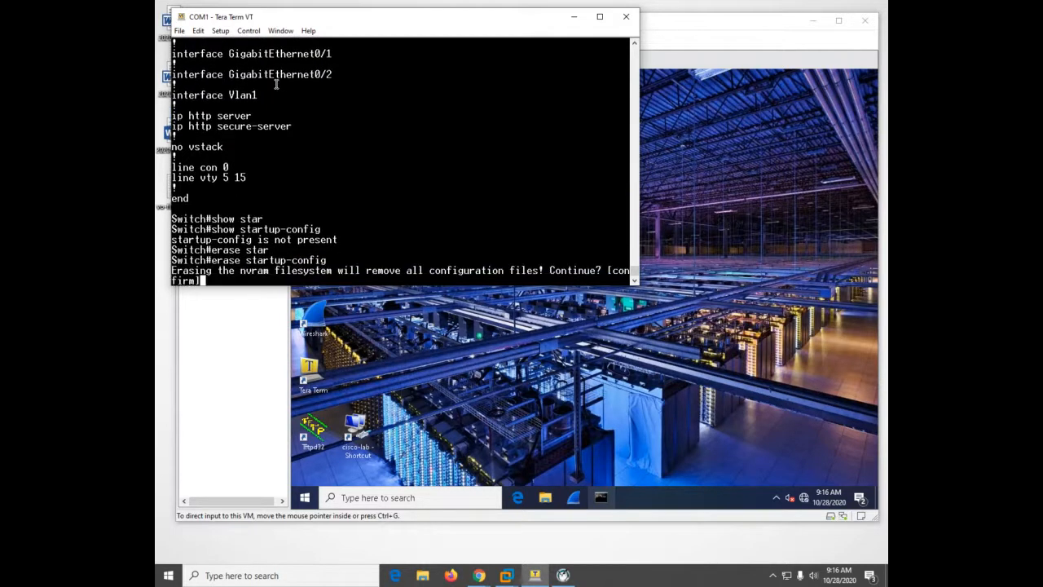
pyautogui.press('Return')
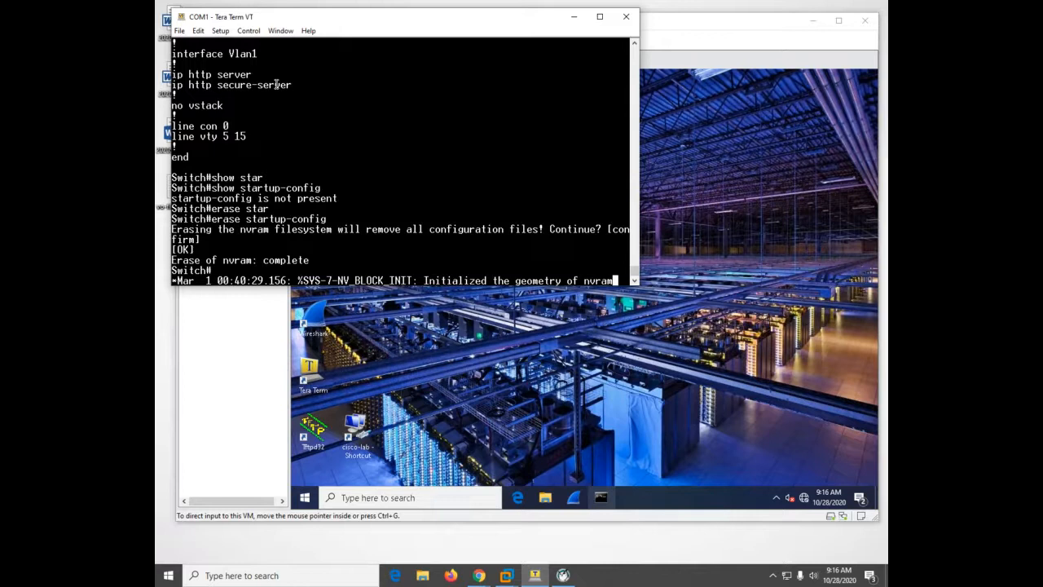
pyautogui.press('Return')
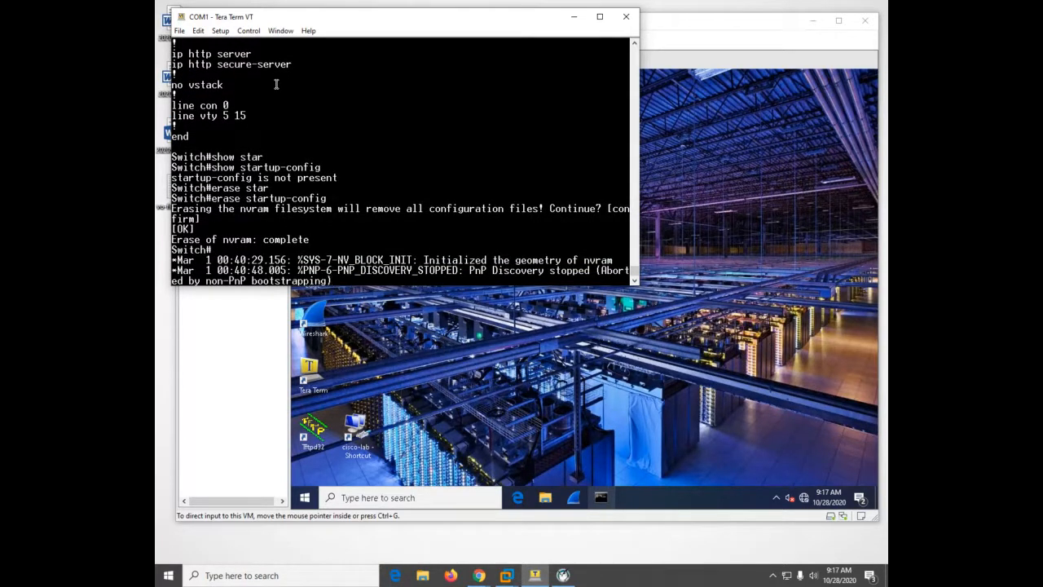
pyautogui.press('Return')
pyautogui.press('Return')
pyautogui.press('Return')
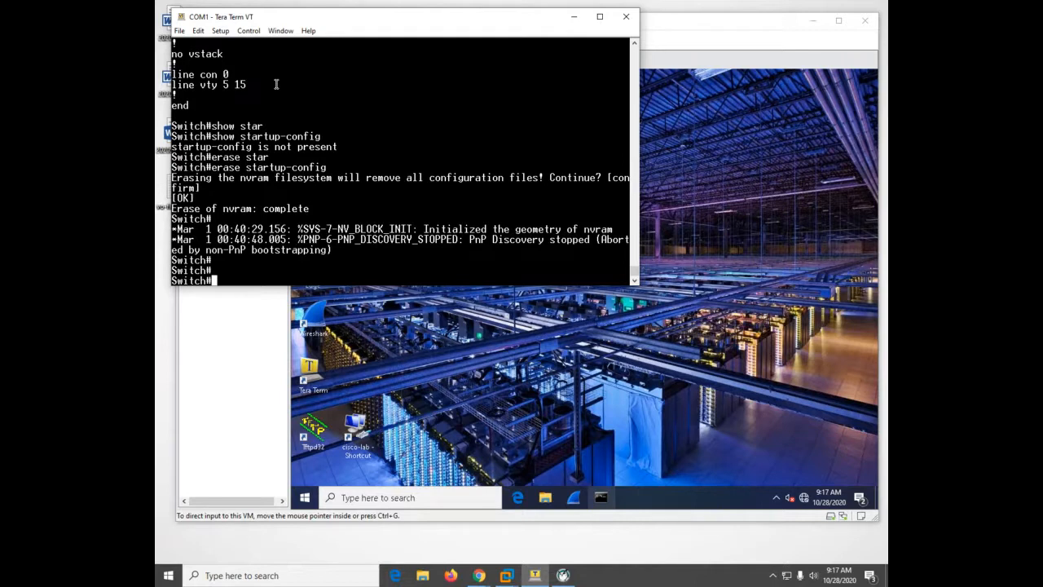
# List the contents of the flash file system with both the show flash and dir commands
pyautogui.write('show frlas')
pyautogui.press('BackSpace')
pyautogui.press('BackSpace')
pyautogui.press('BackSpace')
pyautogui.press('BackSpace')
pyautogui.write('lash')
pyautogui.press('Return')
pyautogui.write('dir')
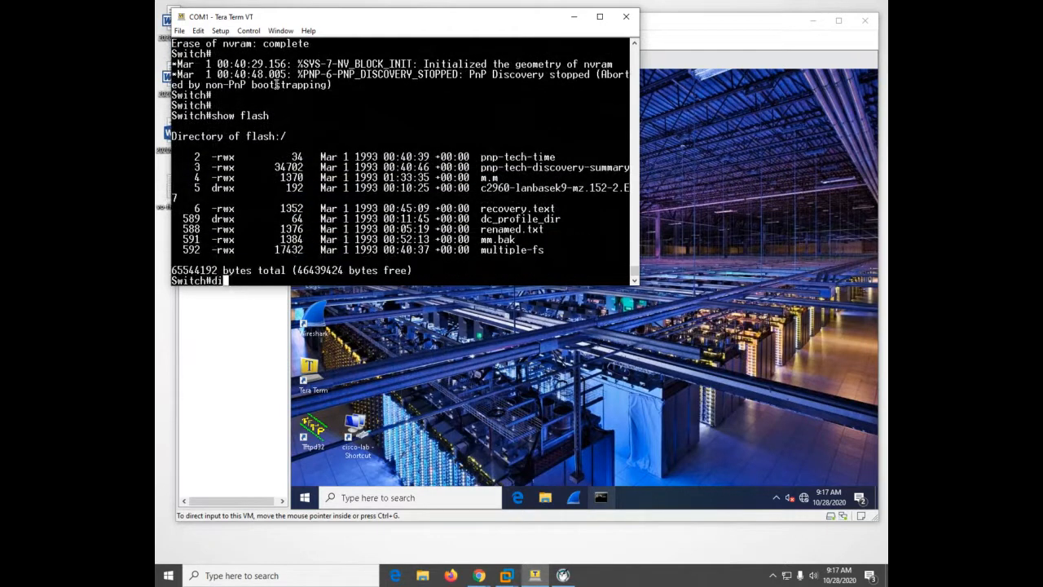
pyautogui.press('Return')
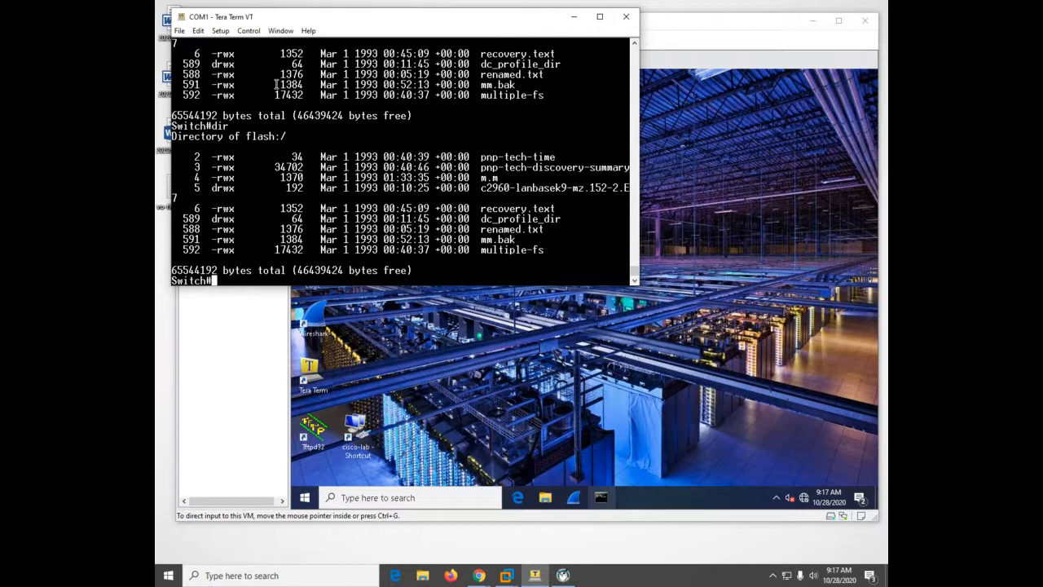
# Try to delete the vlan.dat file from flash, accepting the file name and the deletion
pyautogui.write('del vlan.dat')
pyautogui.press('Return')
pyautogui.press('Return')
pyautogui.press('Return')
pyautogui.press('Return')
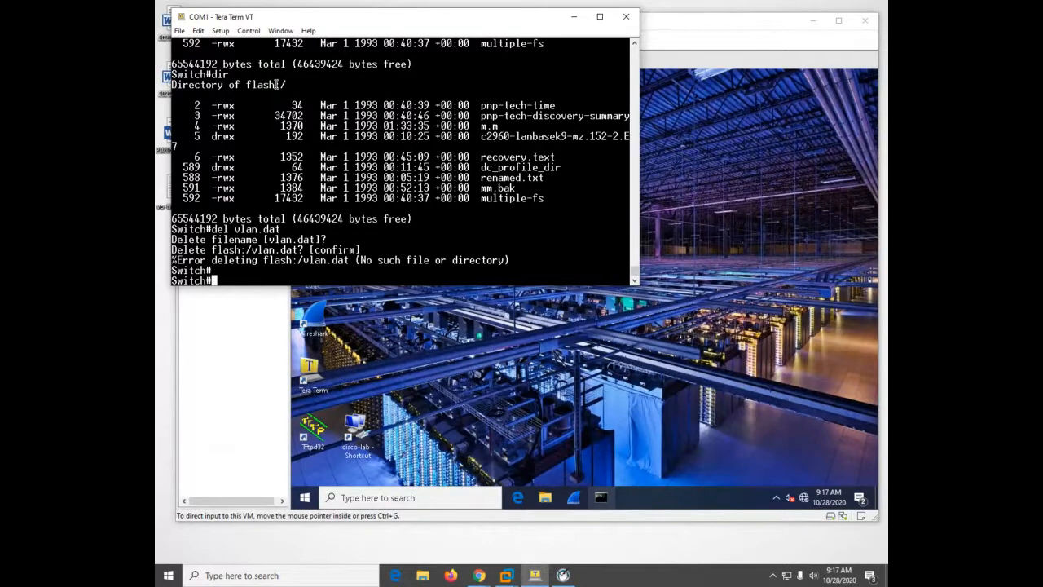
# Exit the console session, reopen it and return to privileged EXEC mode
pyautogui.write('ex')
pyautogui.press('Return')
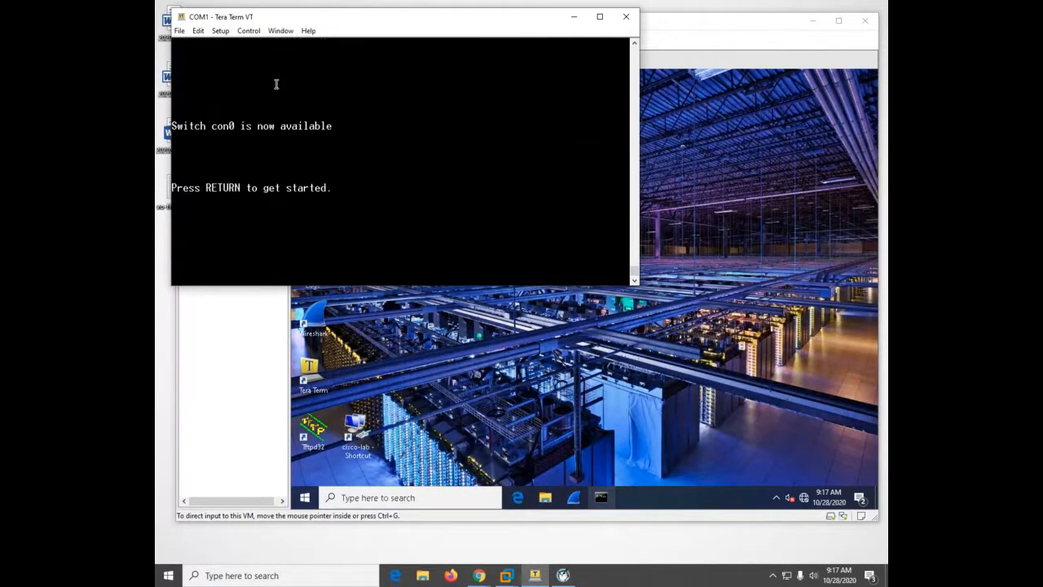
pyautogui.press('Return')
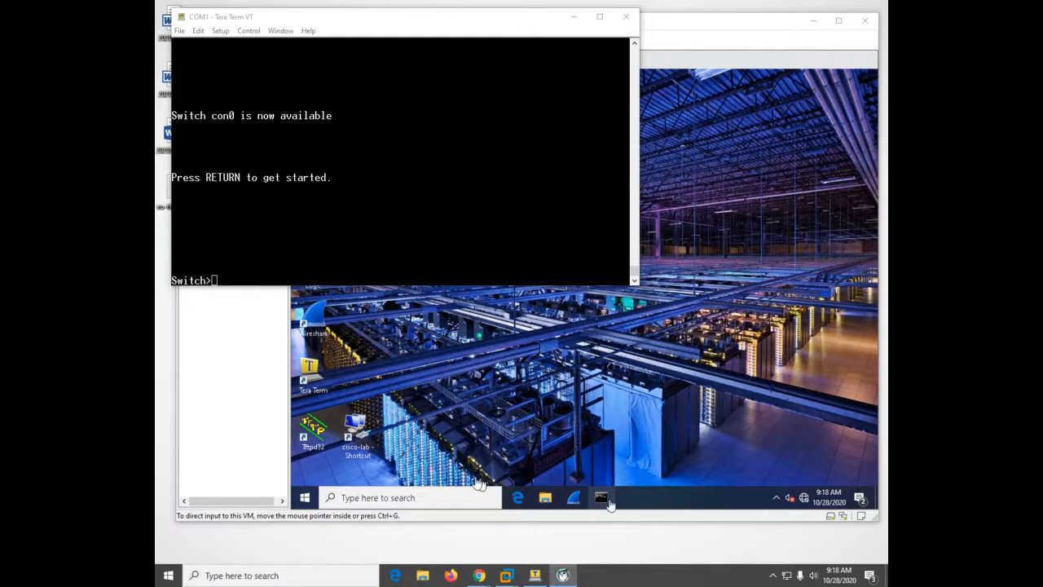
pyautogui.click(283, 209)
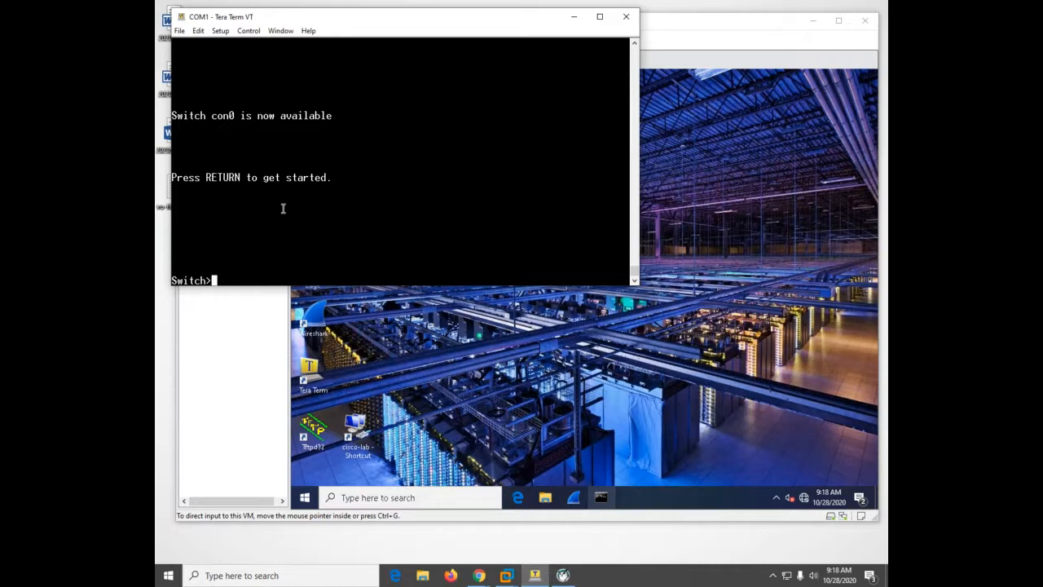
pyautogui.write('en')
pyautogui.press('Tab')
pyautogui.press('Return')
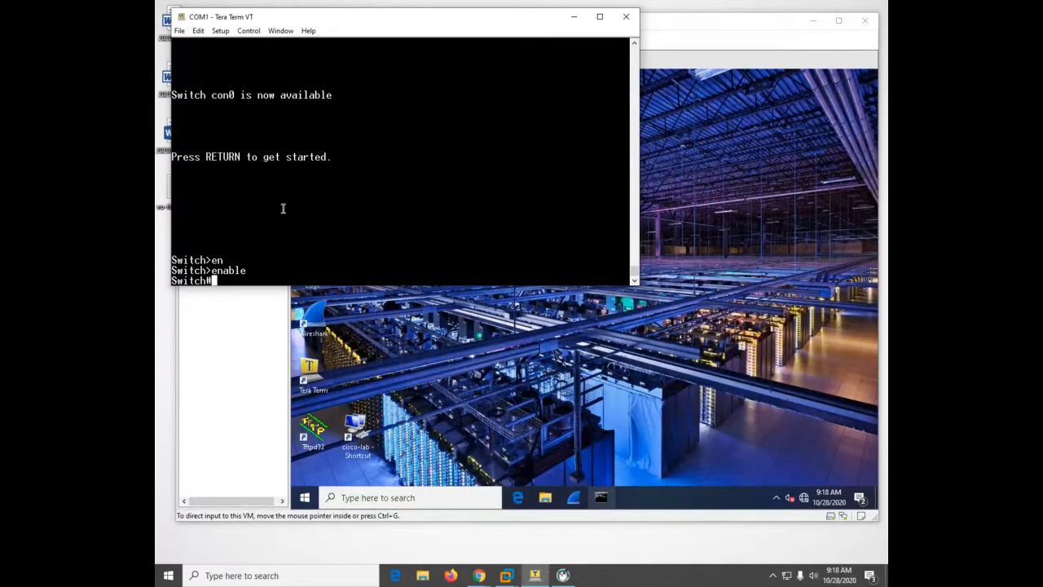
# Review the full running configuration again from privileged EXEC mode
pyautogui.write('sh')
pyautogui.press('Tab')
pyautogui.write('run')
pyautogui.press('Tab')
pyautogui.press('Return')
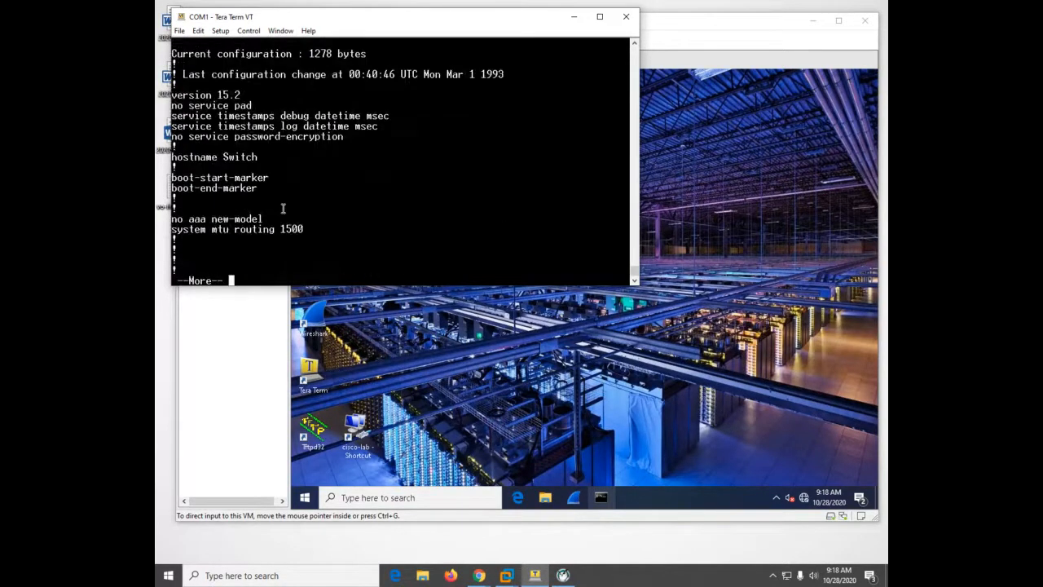
pyautogui.press('space')
pyautogui.press('space')
pyautogui.press('space')
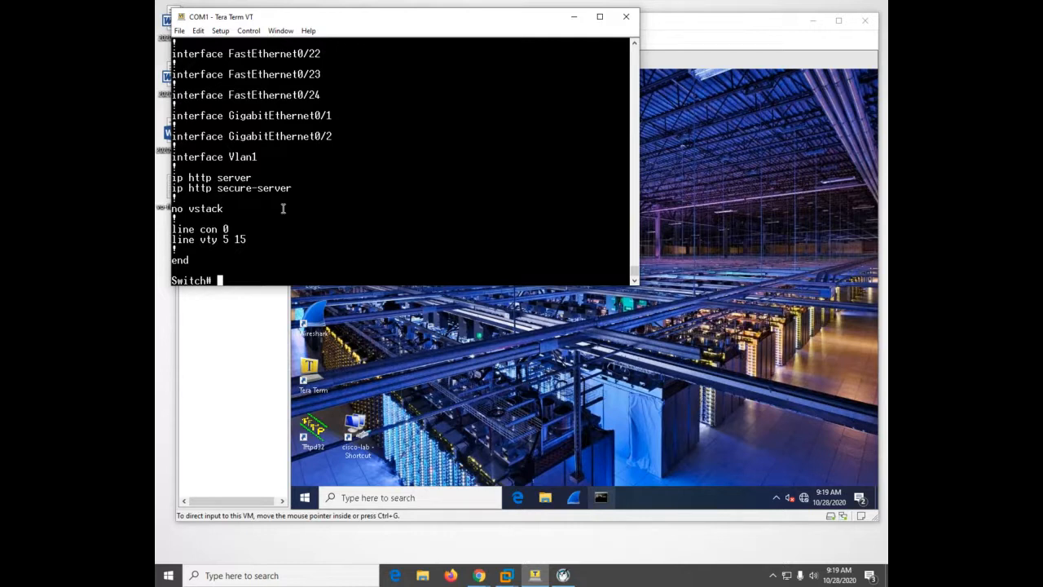
# Set the switch's hostname to S1 in global configuration mode and display the startup configuration from there
pyautogui.write('conf')
pyautogui.press('Tab')
pyautogui.write('t')
pyautogui.press('Tab')
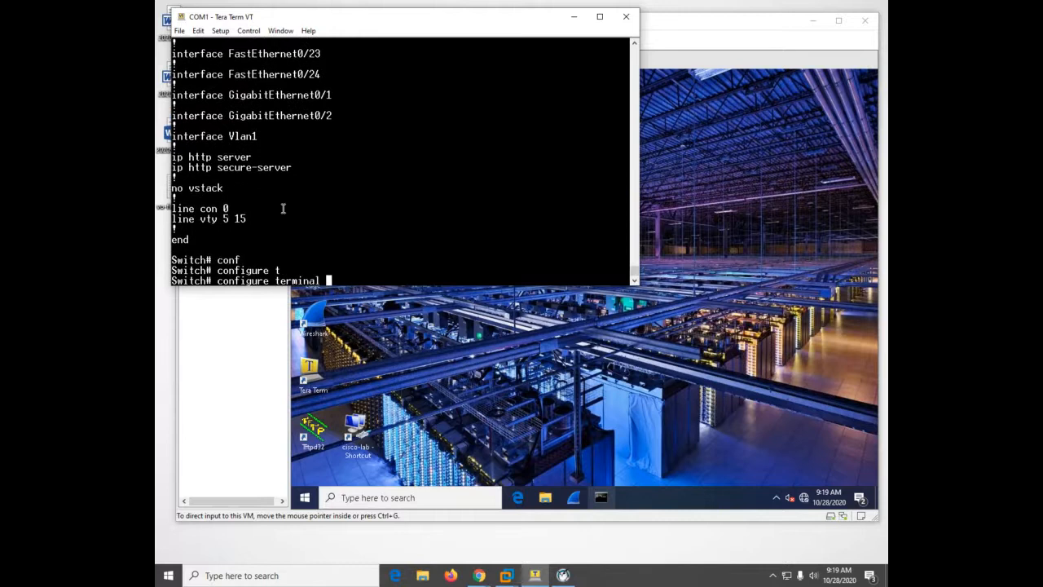
pyautogui.press('Return')
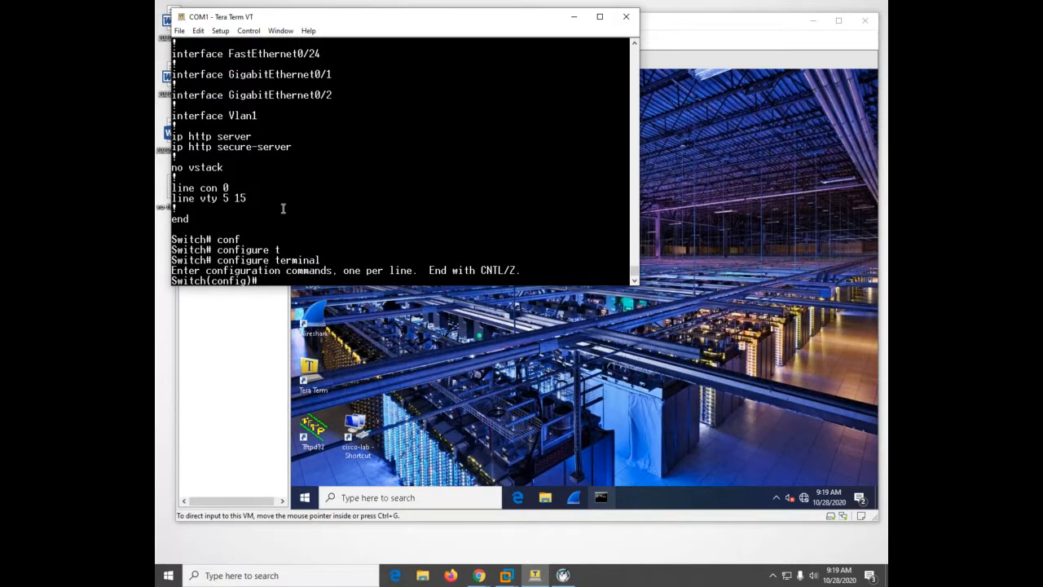
pyautogui.write('ho')
pyautogui.press('Tab')
pyautogui.write('S1')
pyautogui.press('Return')
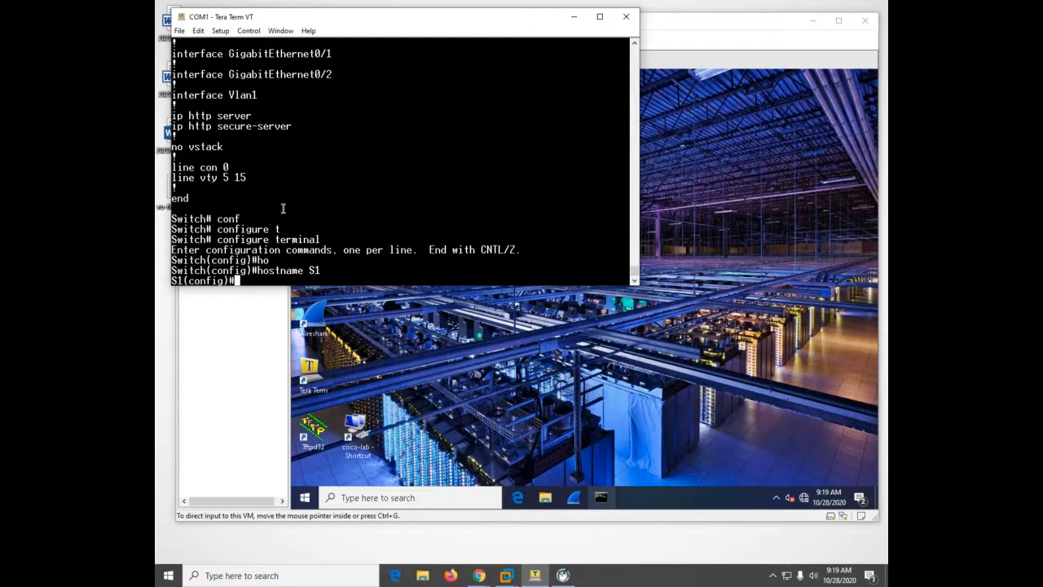
pyautogui.write('do sh star')
pyautogui.press('Return')
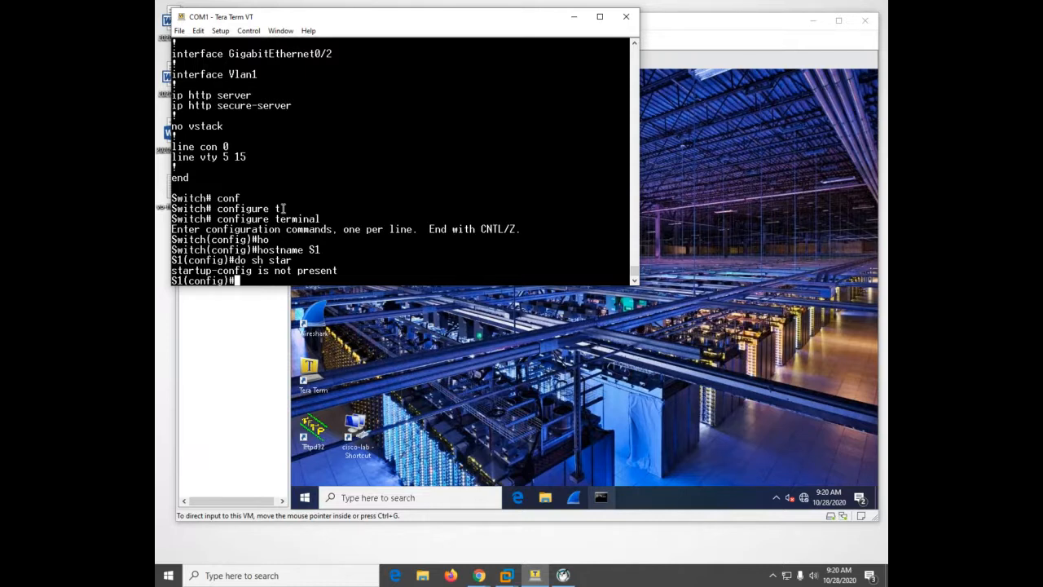
# Set the enable secret password that protects privileged EXEC mode
pyautogui.write('enable secret class')
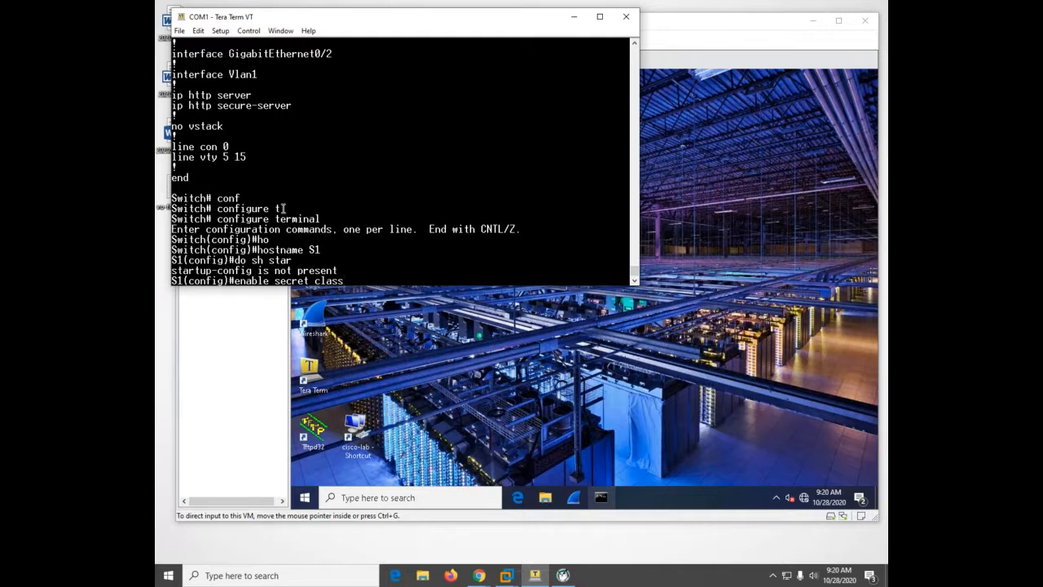
pyautogui.press('Return')
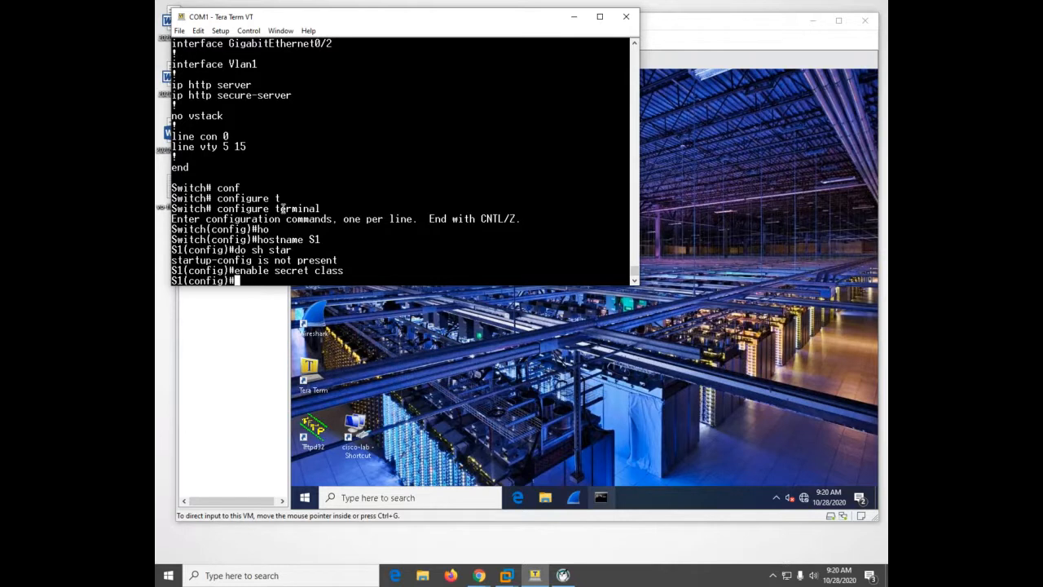
# Leave configuration mode, log out of the console session and re-enter privileged EXEC mode with the enable secret password
pyautogui.hotkey('ctrl', 'z')
pyautogui.write('ex')
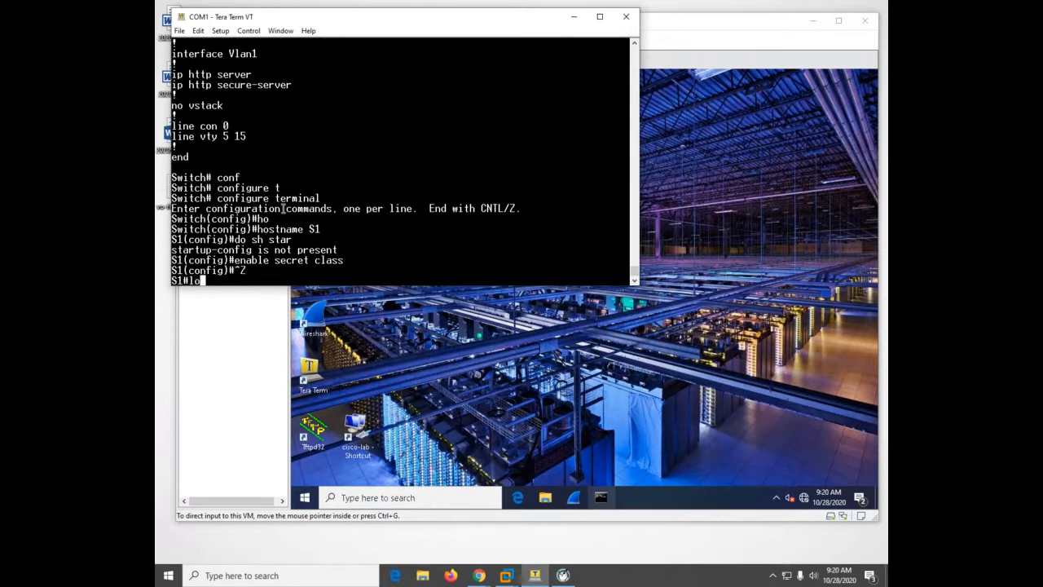
pyautogui.press('Return')
pyautogui.press('Return')
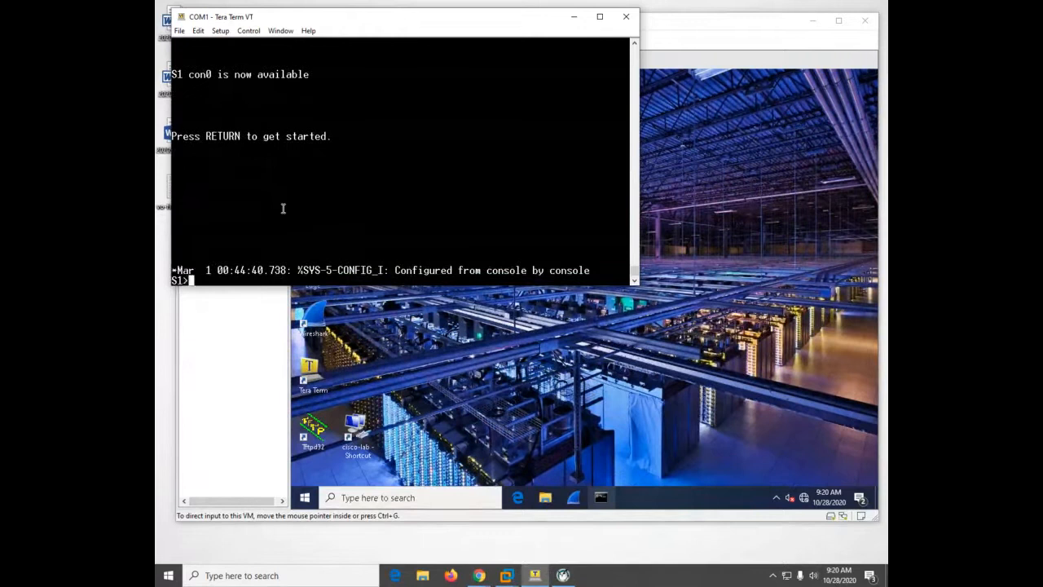
pyautogui.write('en')
pyautogui.press('Tab')
pyautogui.press('Return')
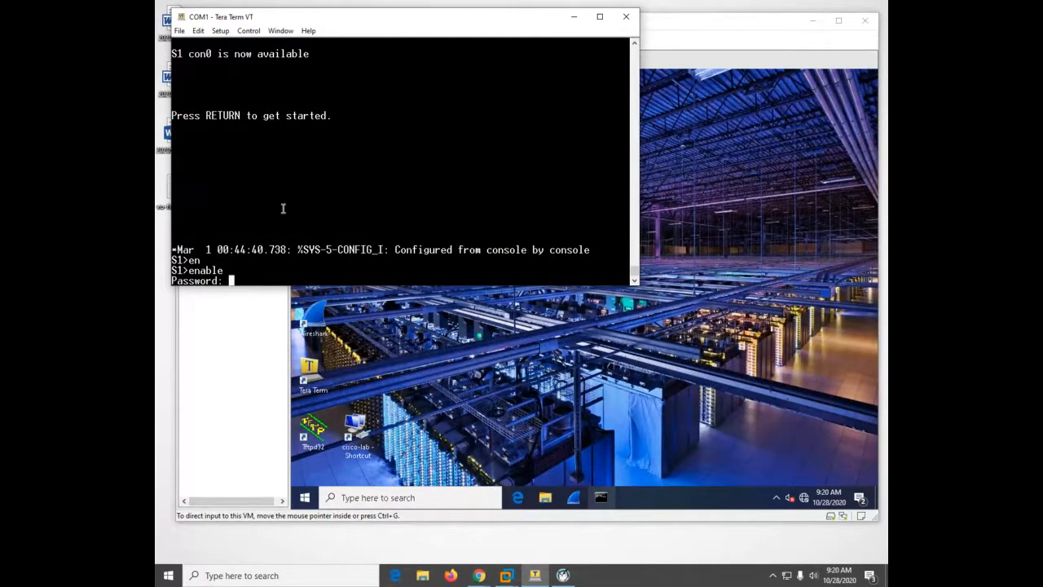
pyautogui.press('Return')
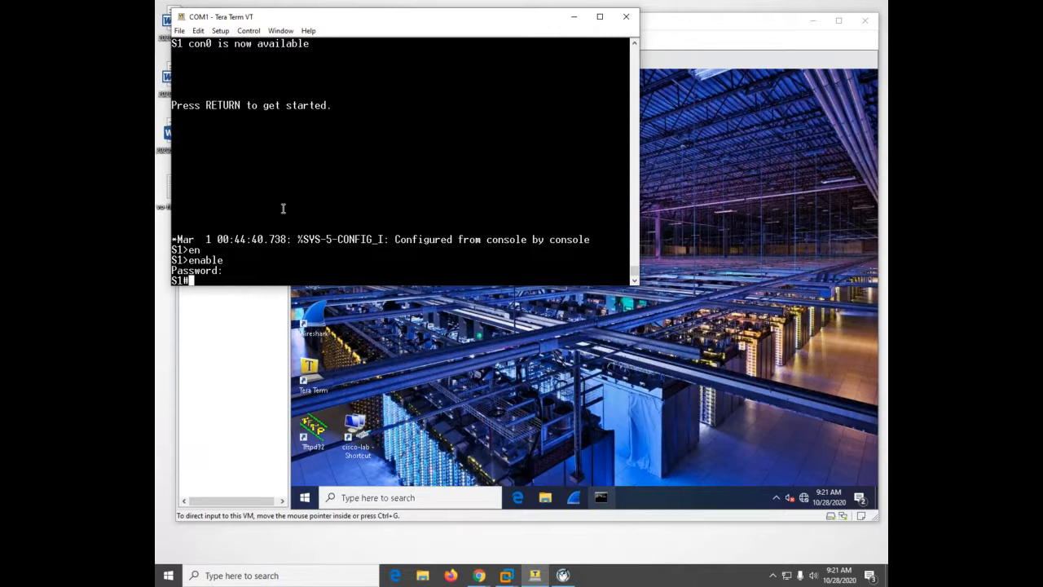
# Disable DNS lookup on the switch with no ip domain lookup in global configuration mode
pyautogui.write('conf')
pyautogui.press('Tab')
pyautogui.write('t')
pyautogui.press('Tab')
pyautogui.press('Return')
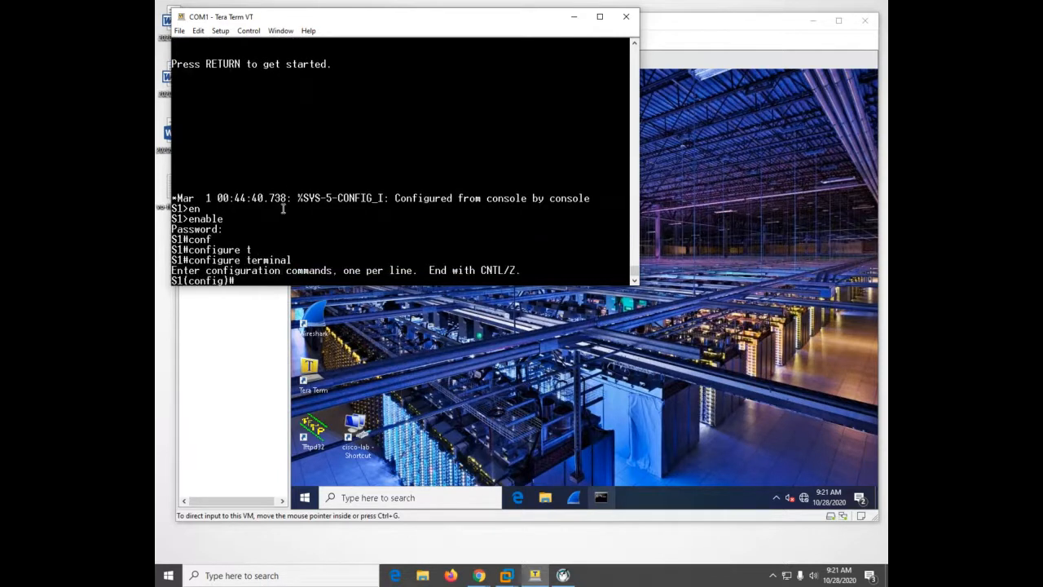
pyautogui.write('no ip do')
pyautogui.press('Tab')
pyautogui.write('lo')
pyautogui.press('Return')
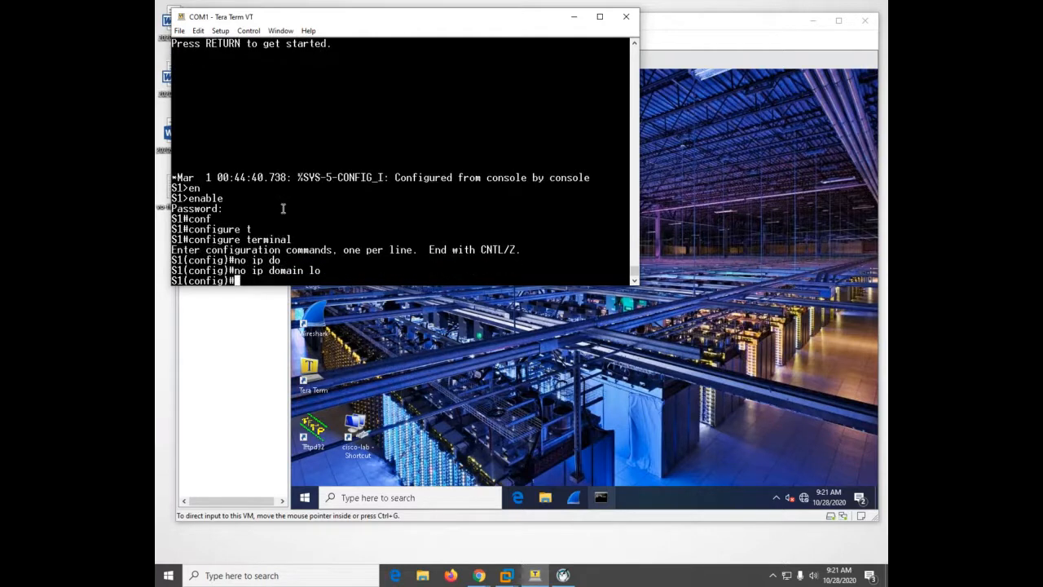
pyautogui.press('Up')
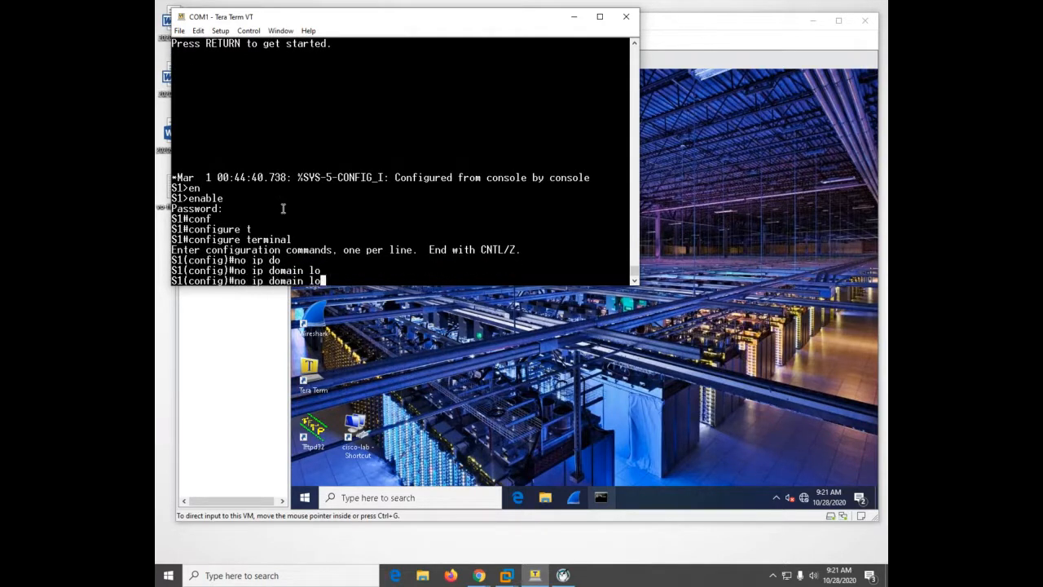
pyautogui.press('Tab')
pyautogui.press('Return')
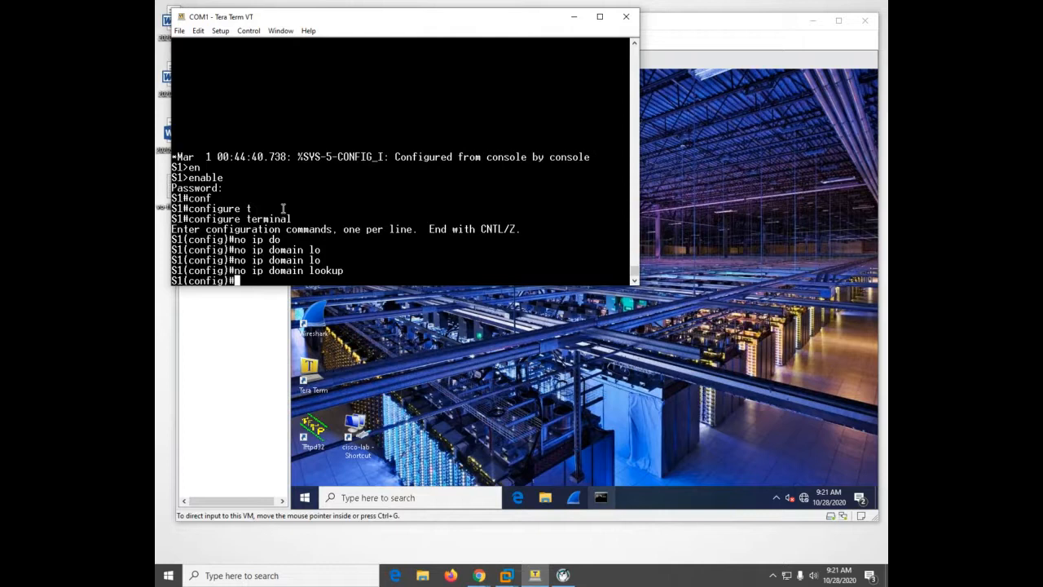
# Set the message-of-the-day banner to "authorized users only", using # as the delimiter
pyautogui.write('banner mo')
pyautogui.press('Tab')
pyautogui.write('#')
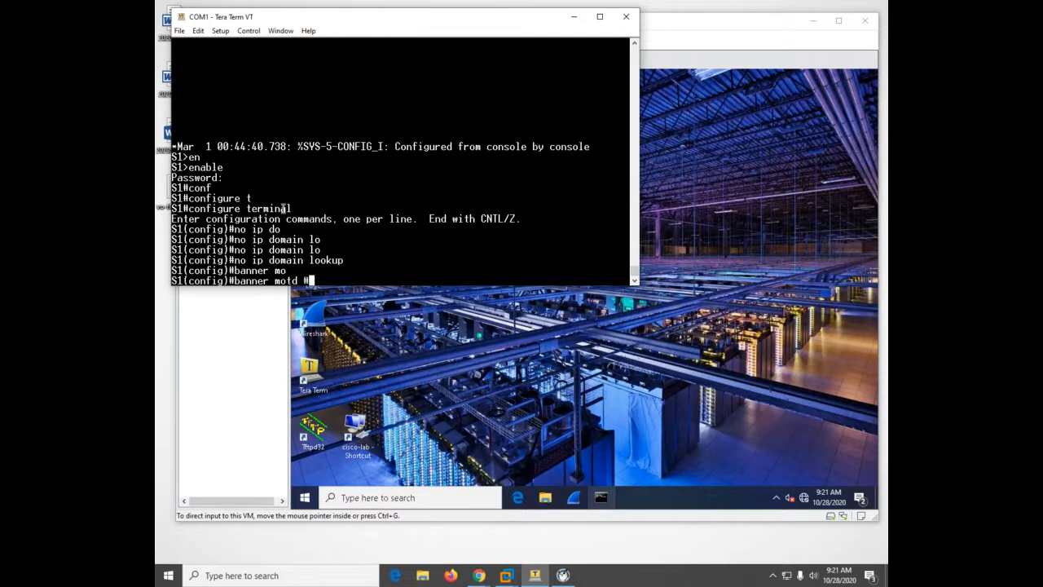
pyautogui.write('autoho')
pyautogui.press('BackSpace')
pyautogui.press('BackSpace')
pyautogui.press('BackSpace')
pyautogui.write('horized users ')
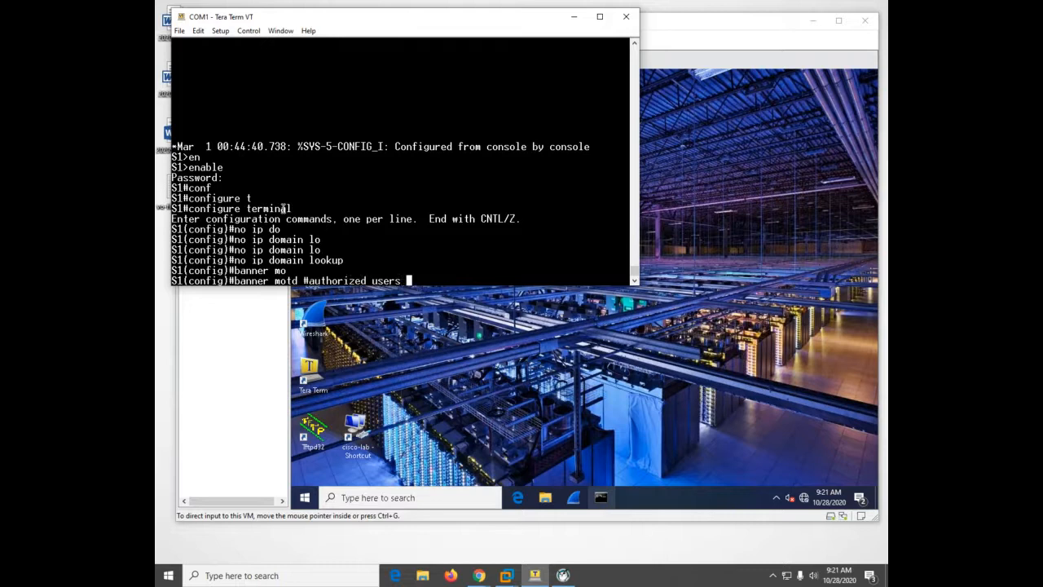
pyautogui.write('only#')
pyautogui.press('Return')
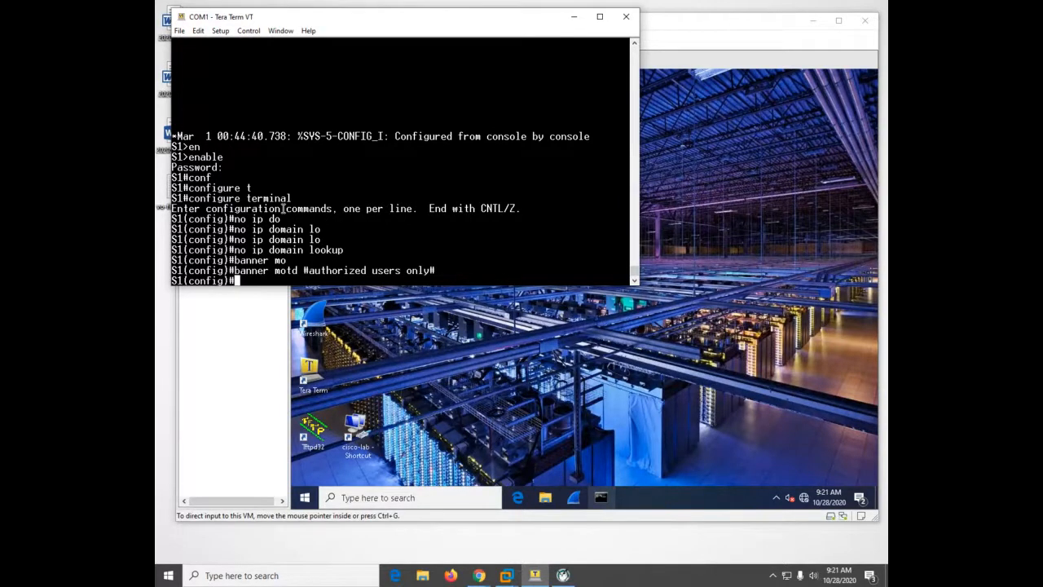
# Exit the console session to test the banner, reopen it and enter the enable password for privileged EXEC mode
pyautogui.write('exit')
pyautogui.press('Return')
pyautogui.write('exit')
pyautogui.press('Return')
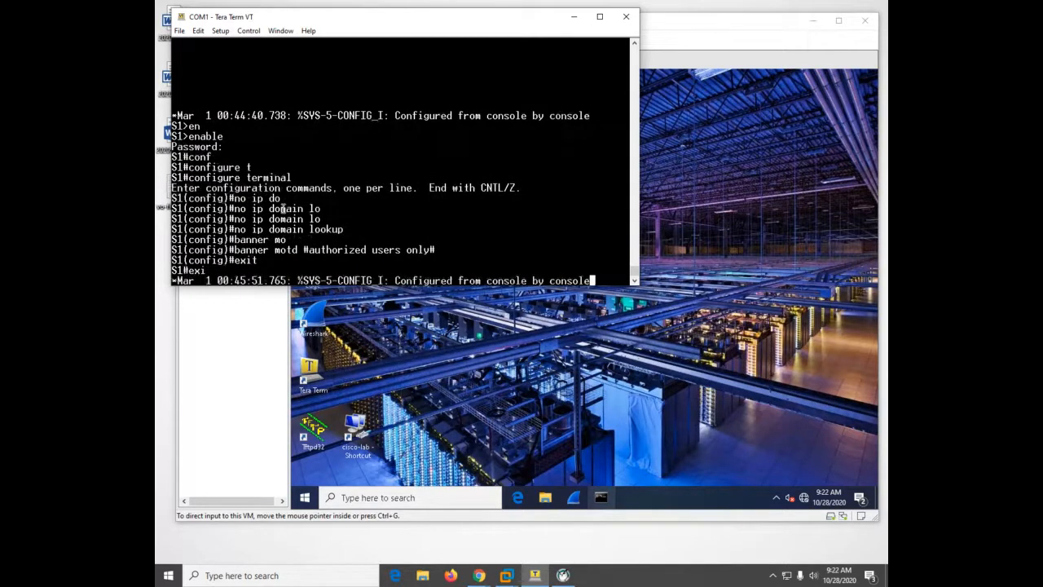
pyautogui.press('Return')
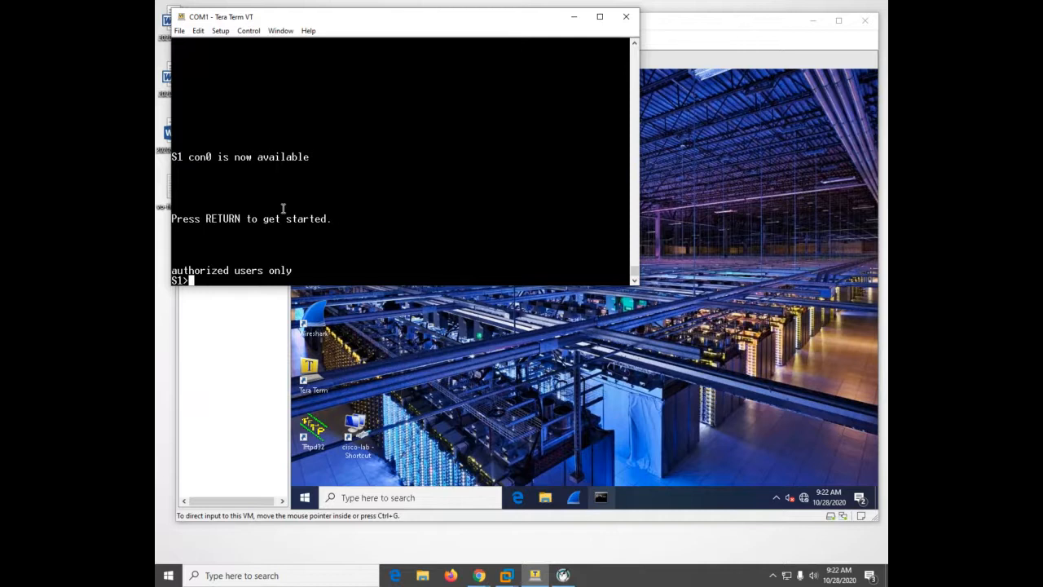
pyautogui.write('en')
pyautogui.press('Tab')
pyautogui.press('Return')
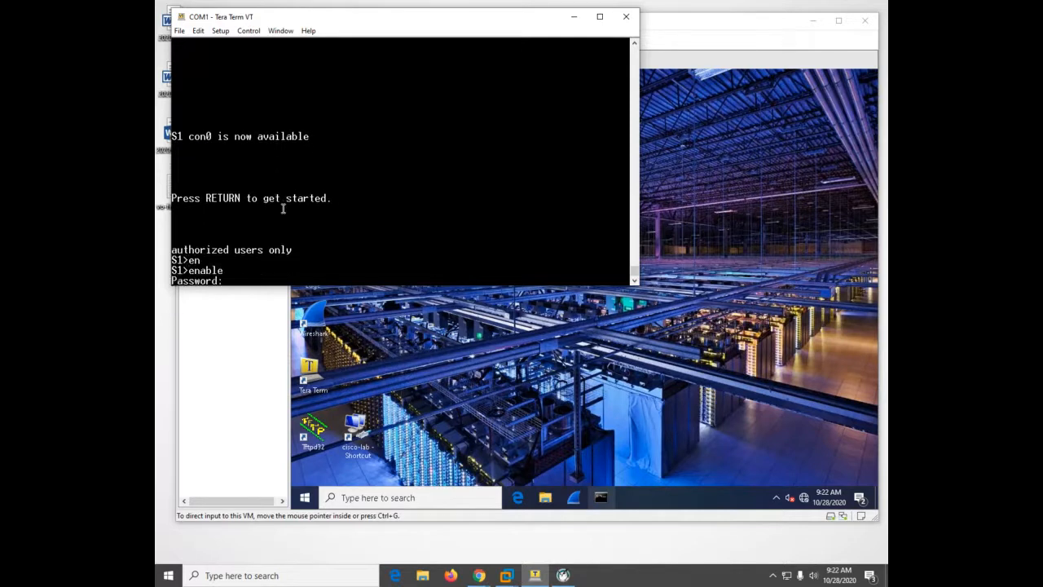
pyautogui.press('Return')
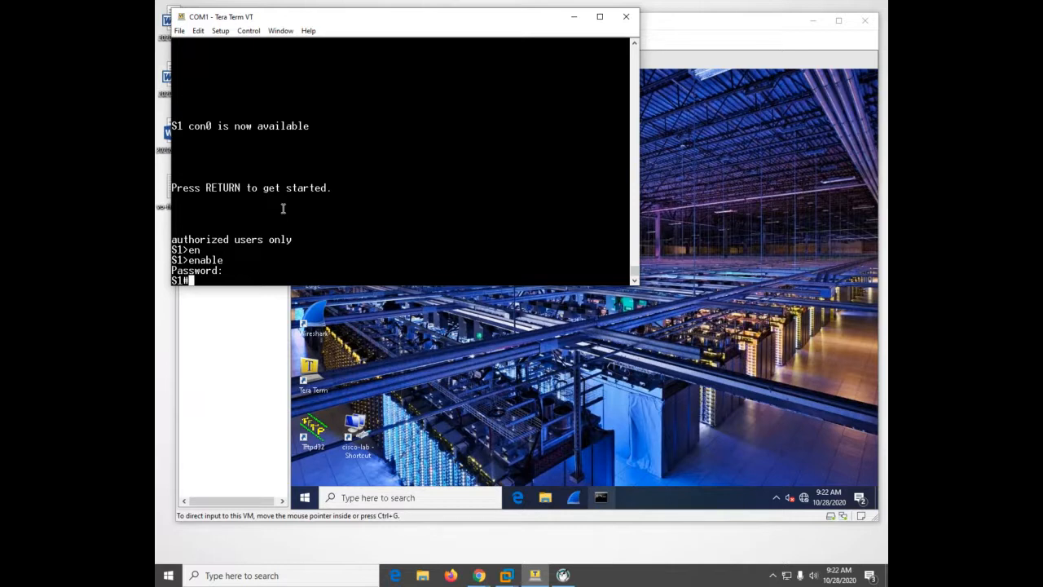
# Assign IP address 192.168.1.2 with subnet mask 255.255.255.0 to the VLAN 1 interface
pyautogui.write('conf')
pyautogui.press('Tab')
pyautogui.write('t')
pyautogui.press('Tab')
pyautogui.press('Return')
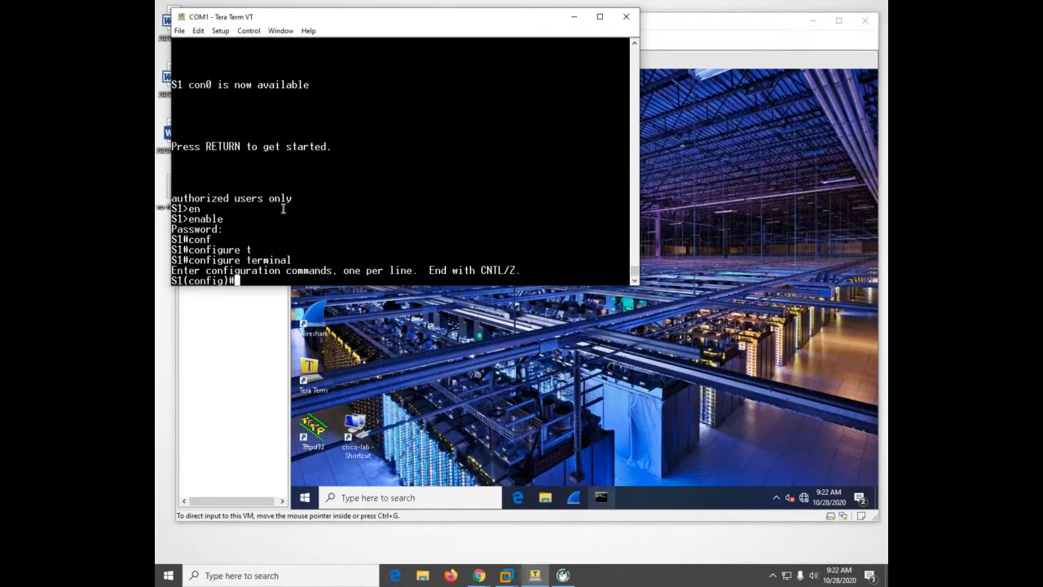
pyautogui.write('int')
pyautogui.press('Tab')
pyautogui.write('vl')
pyautogui.press('Tab')
pyautogui.write('1')
pyautogui.press('Return')
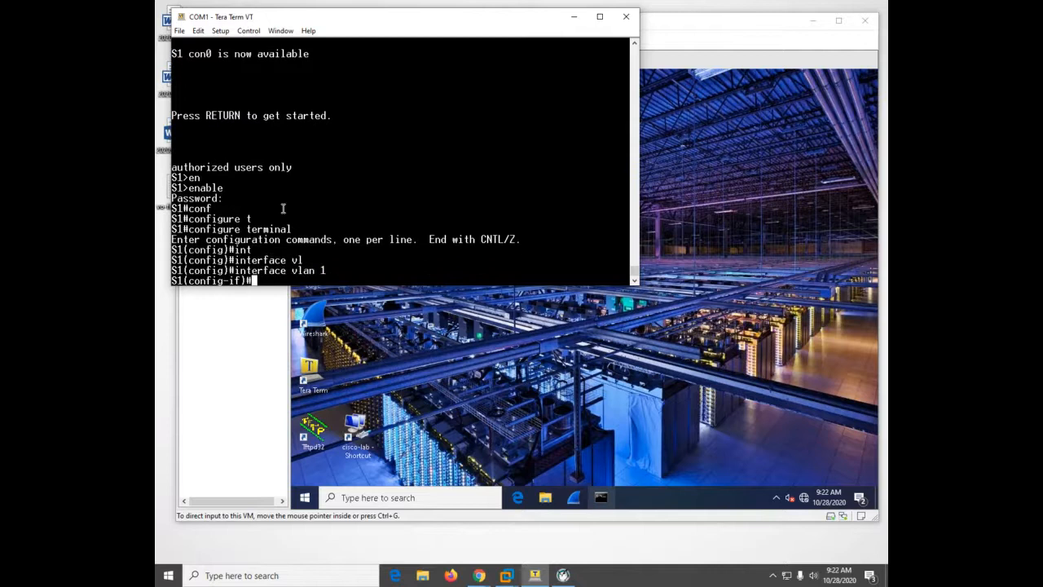
pyautogui.write('ip add')
pyautogui.press('Tab')
pyautogui.write('192.168.1.2')
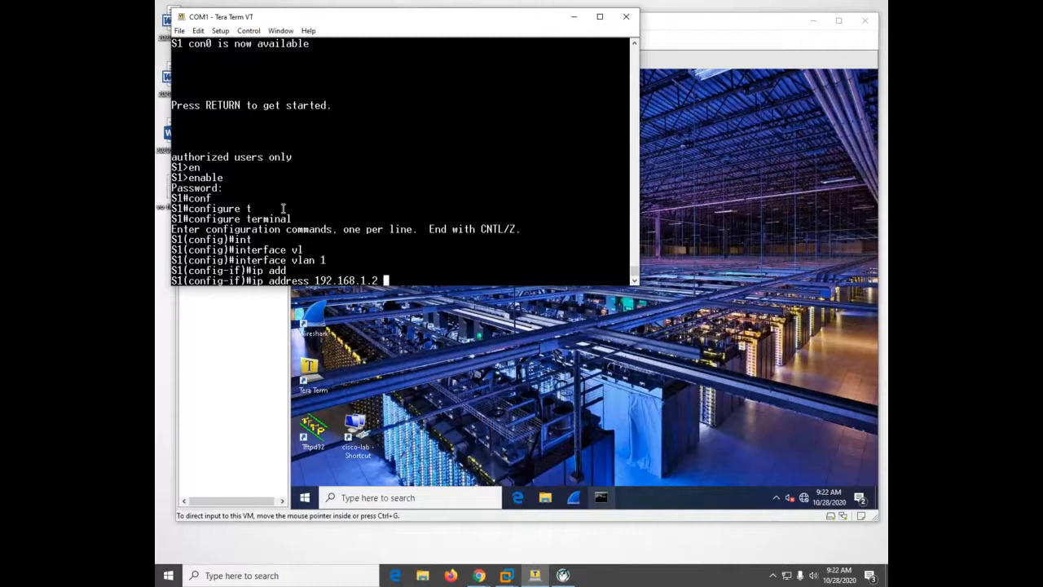
pyautogui.write('255.255.255.0')
pyautogui.press('Return')
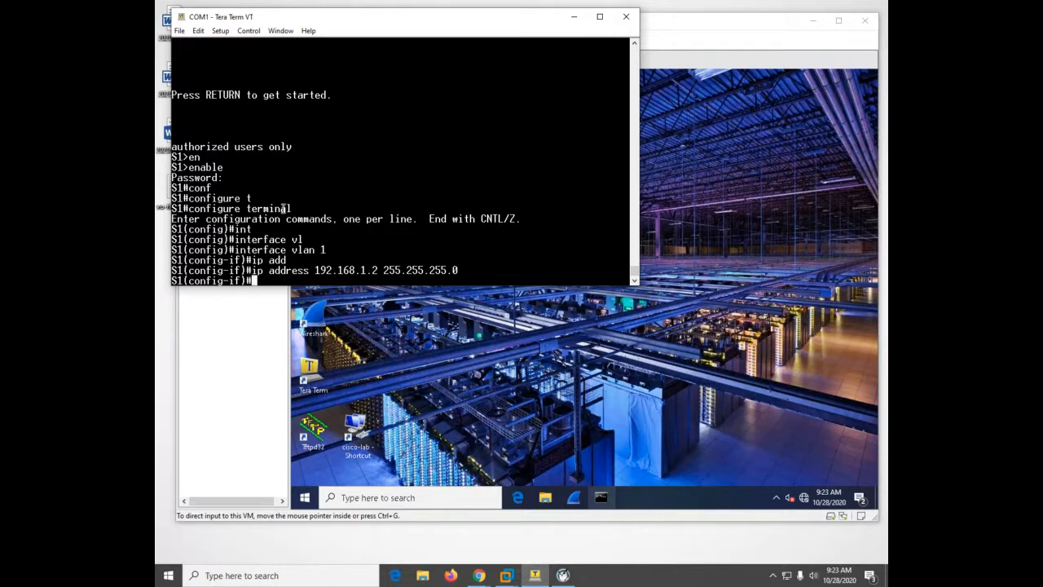
# Enable the VLAN 1 interface with no shutdown and return to privileged EXEC mode
pyautogui.write('no sh')
pyautogui.press('Tab')
pyautogui.press('Return')
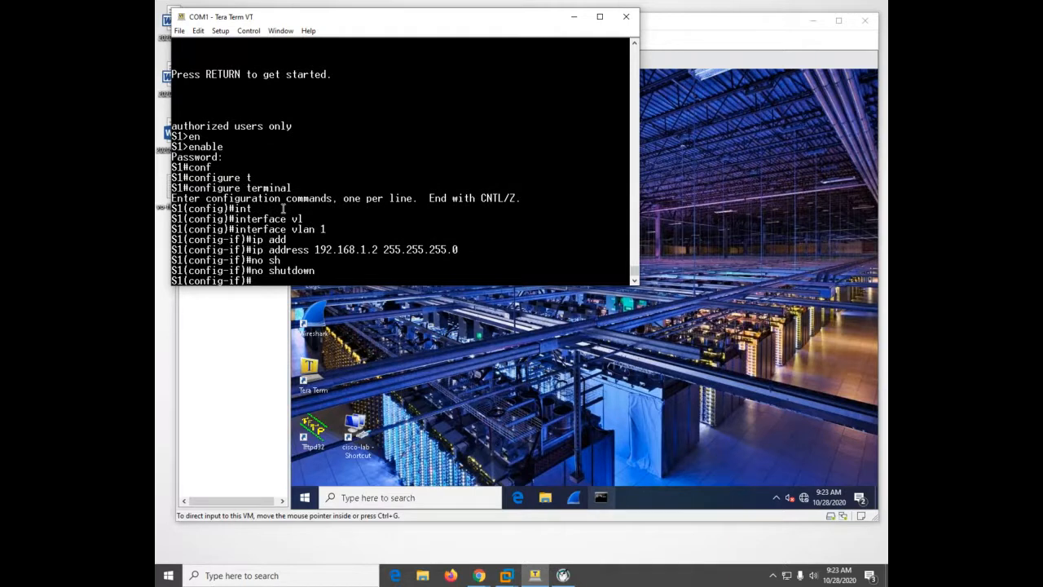
pyautogui.hotkey('ctrl', 'z')
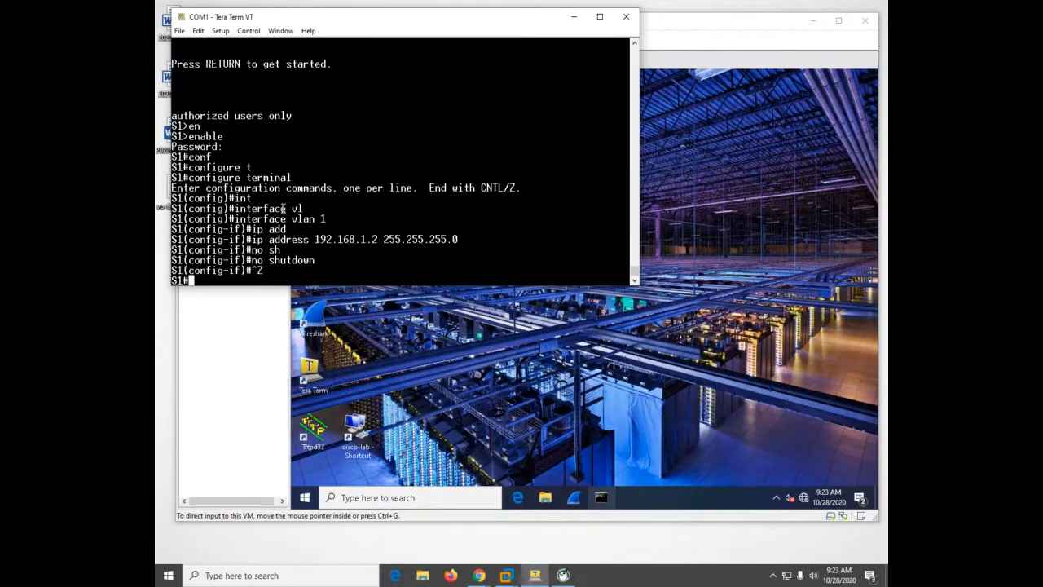
# Set a console password on line console 0 and require login on it
pyautogui.write('conf')
pyautogui.press('Tab')
pyautogui.write('t')
pyautogui.press('Tab')
pyautogui.press('Return')
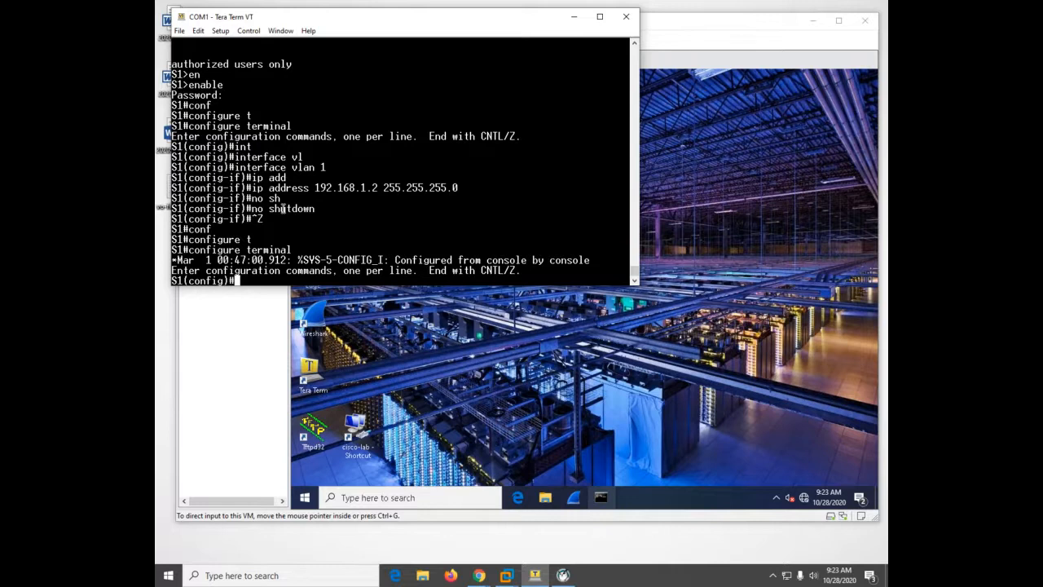
pyautogui.write('line con')
pyautogui.press('Tab')
pyautogui.write('0')
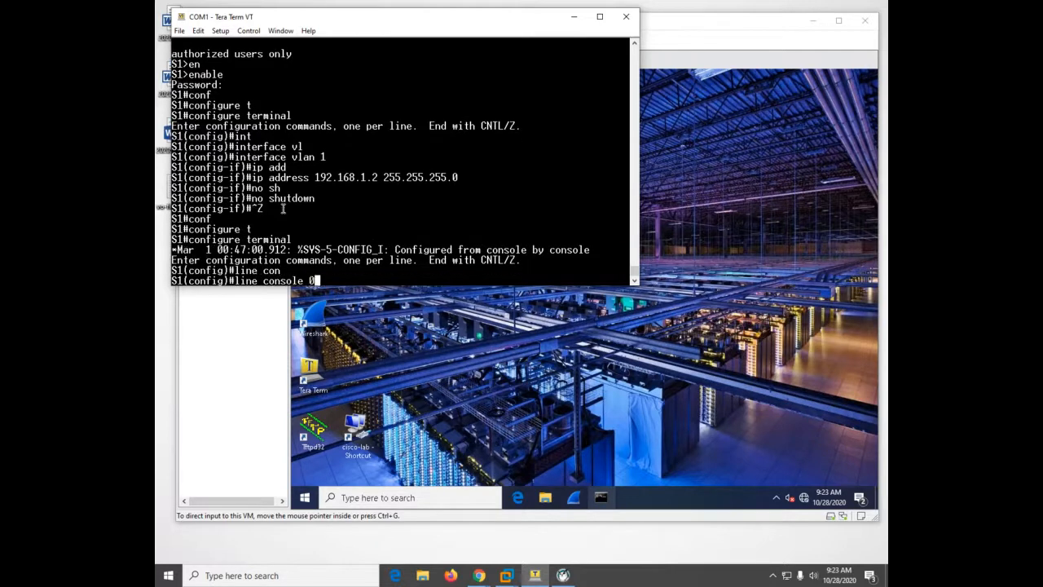
pyautogui.press('Return')
pyautogui.write('pas')
pyautogui.press('Tab')
pyautogui.write('cisco')
pyautogui.press('Return')
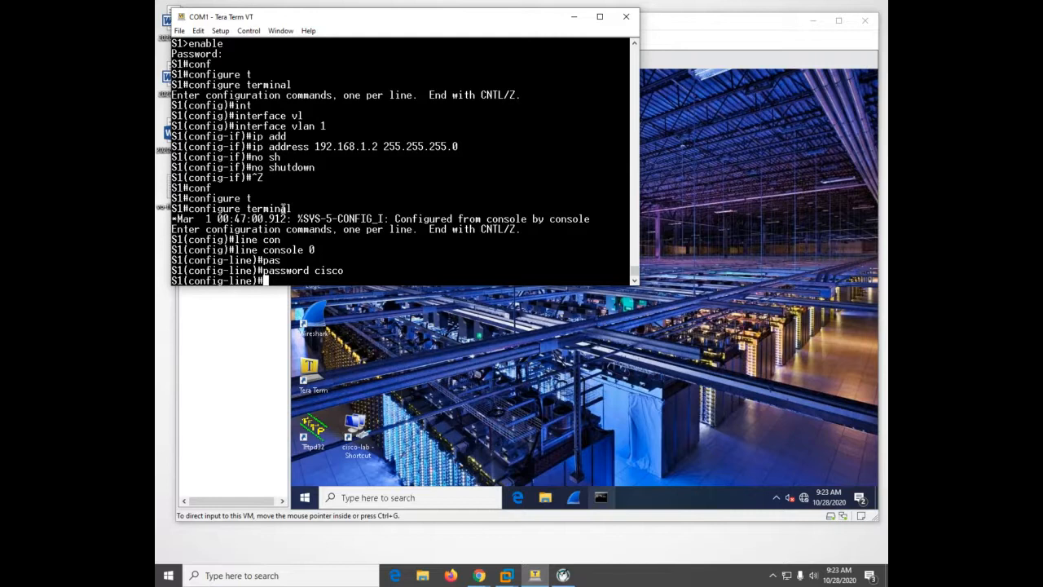
pyautogui.write('login')
pyautogui.press('Return')
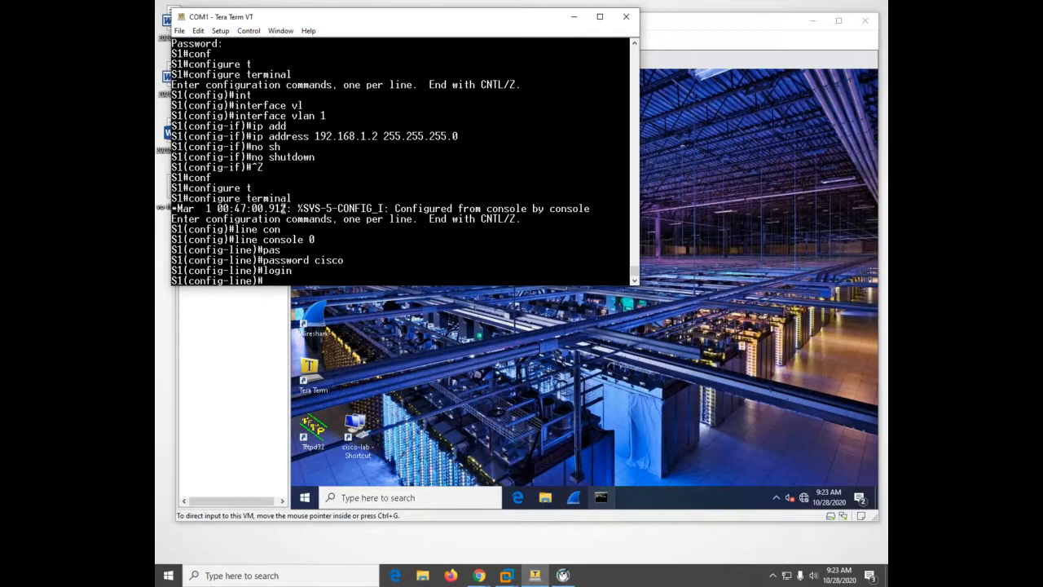
# Set the access password and require login on vty lines 0 to 4, and end configuration mode
pyautogui.write('line vty 0 15')
pyautogui.press('BackSpace')
pyautogui.press('BackSpace')
pyautogui.write('4')
pyautogui.press('Return')
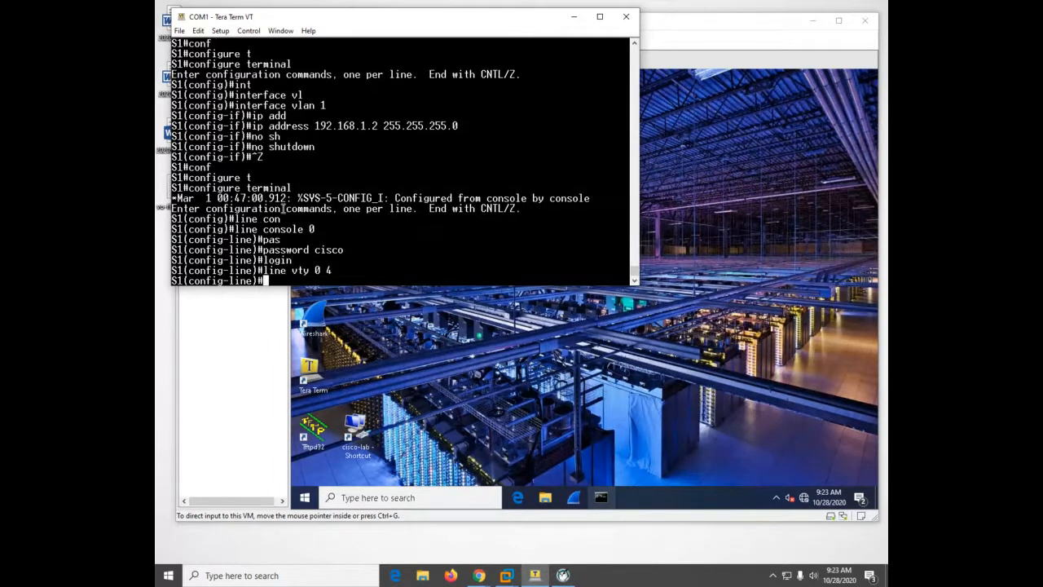
pyautogui.write('pas')
pyautogui.press('Tab')
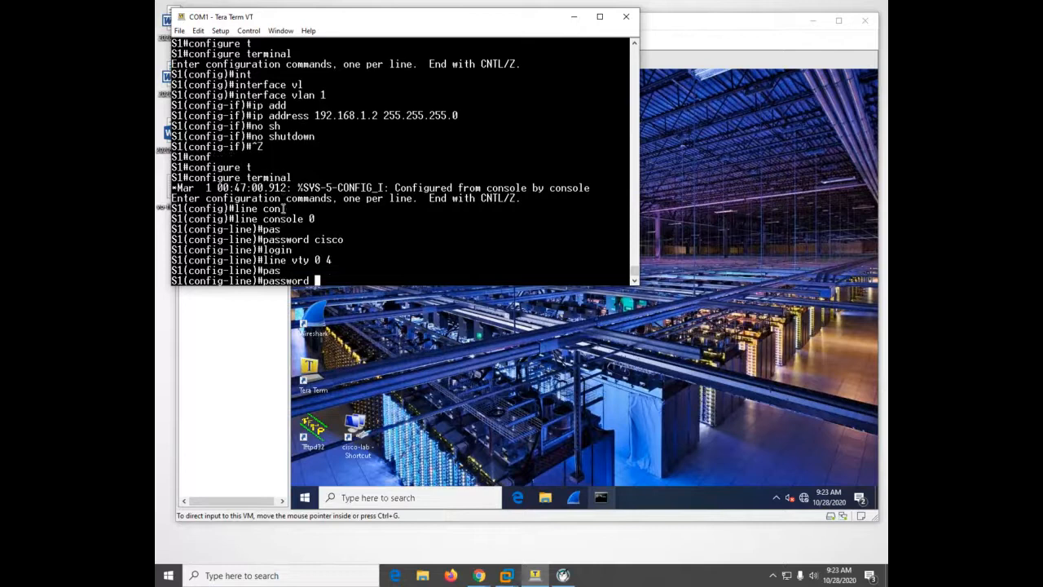
pyautogui.write('cisco')
pyautogui.press('Return')
pyautogui.write('login')
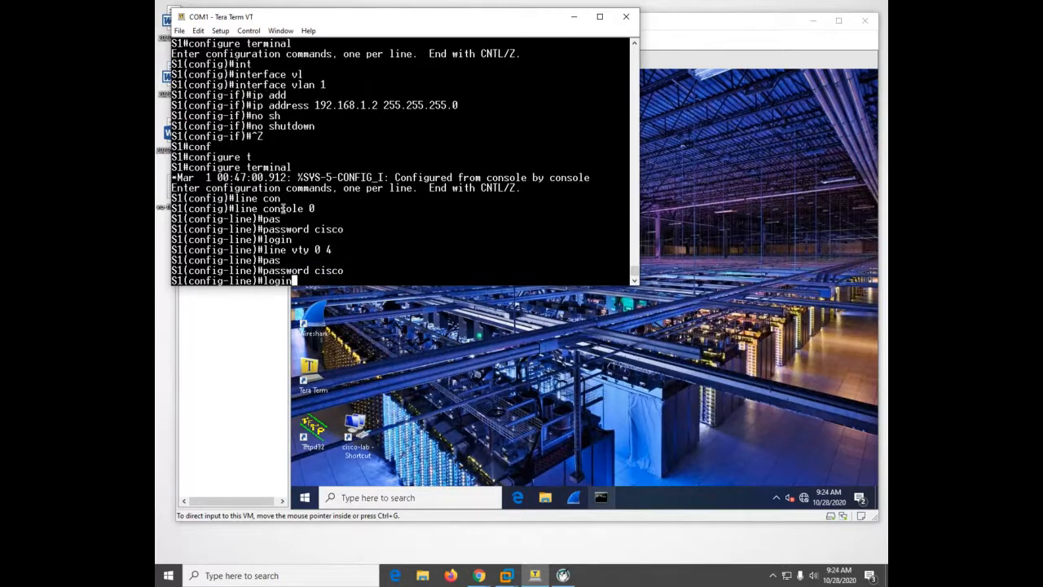
pyautogui.press('Return')
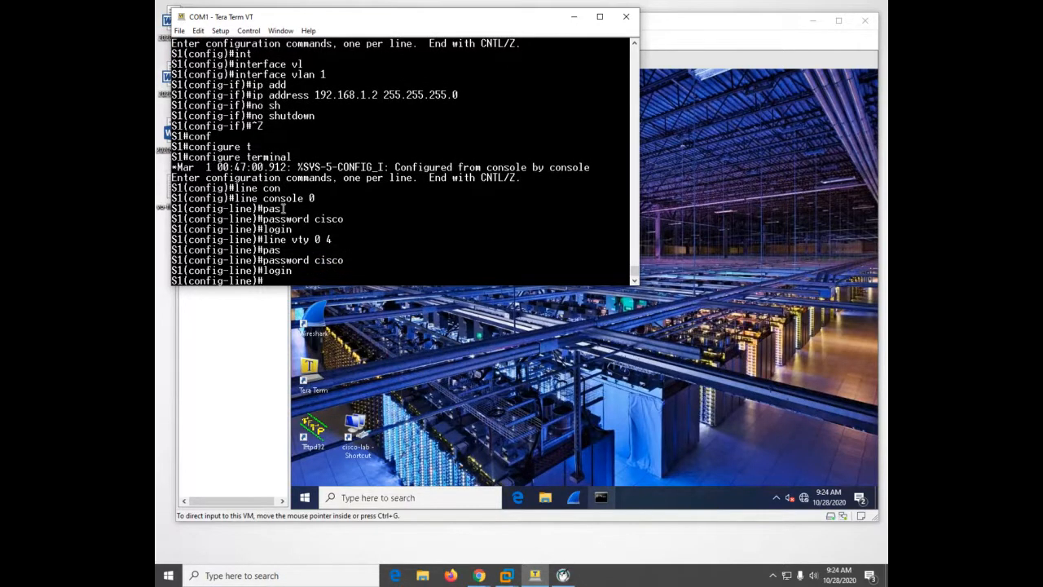
pyautogui.hotkey('ctrl', 'z')
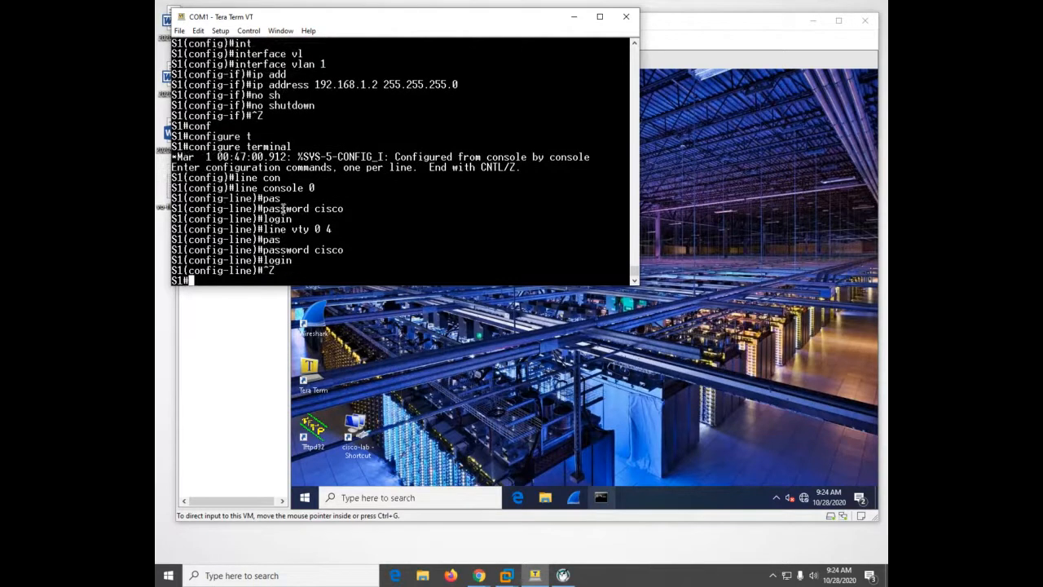
# Log out of the console, log back in with the console password and enter privileged EXEC mode with the enable password
pyautogui.write('exit')
pyautogui.press('Return')
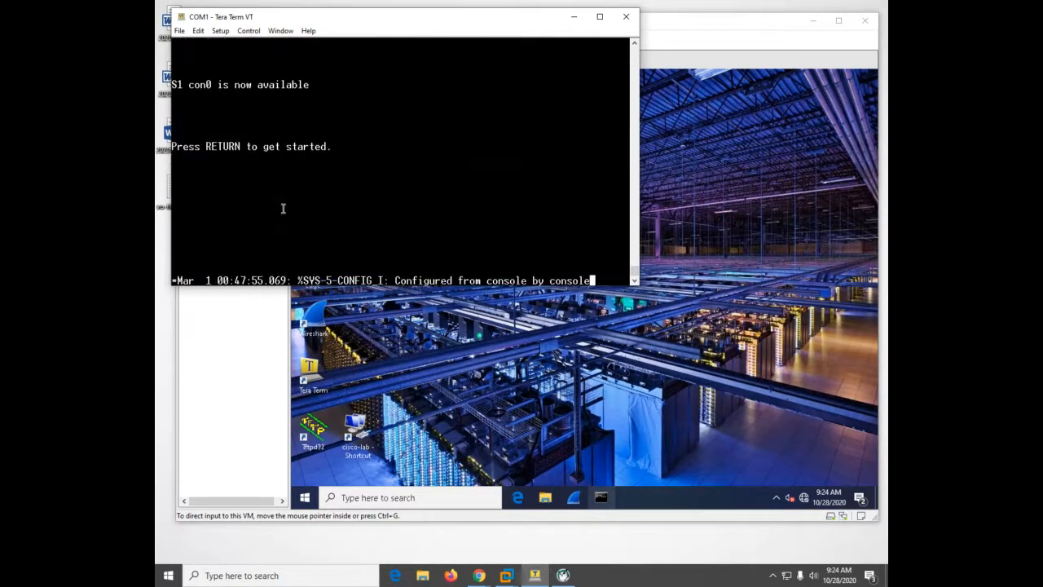
pyautogui.press('Return')
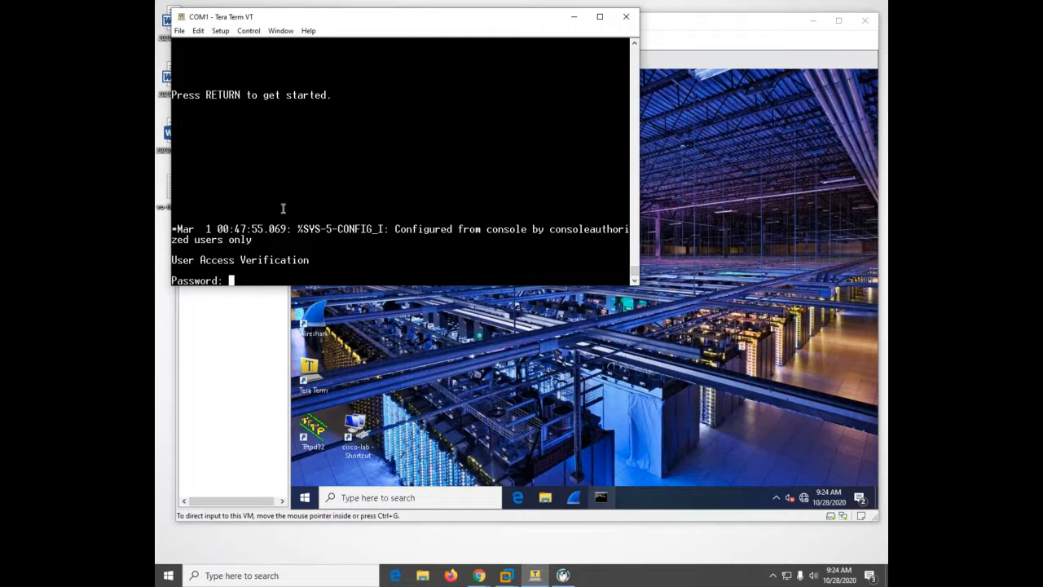
pyautogui.press('Return')
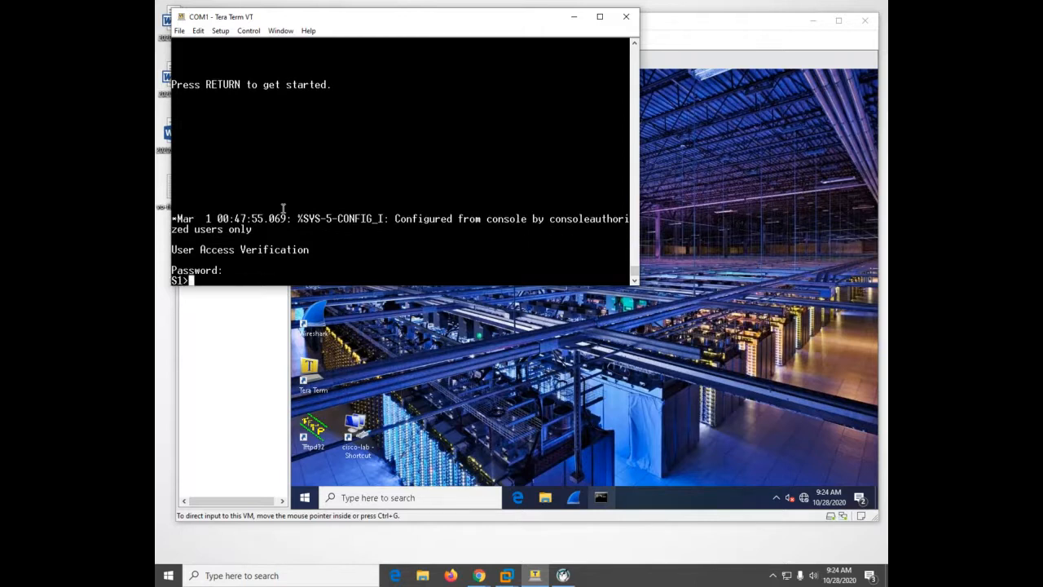
pyautogui.write('en')
pyautogui.press('Tab')
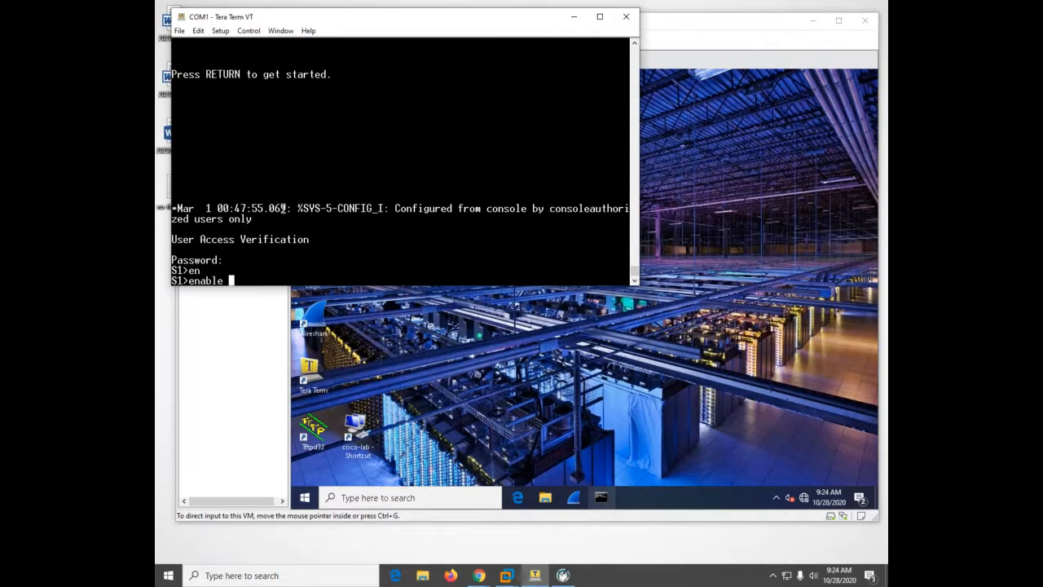
pyautogui.press('Return')
pyautogui.press('Return')
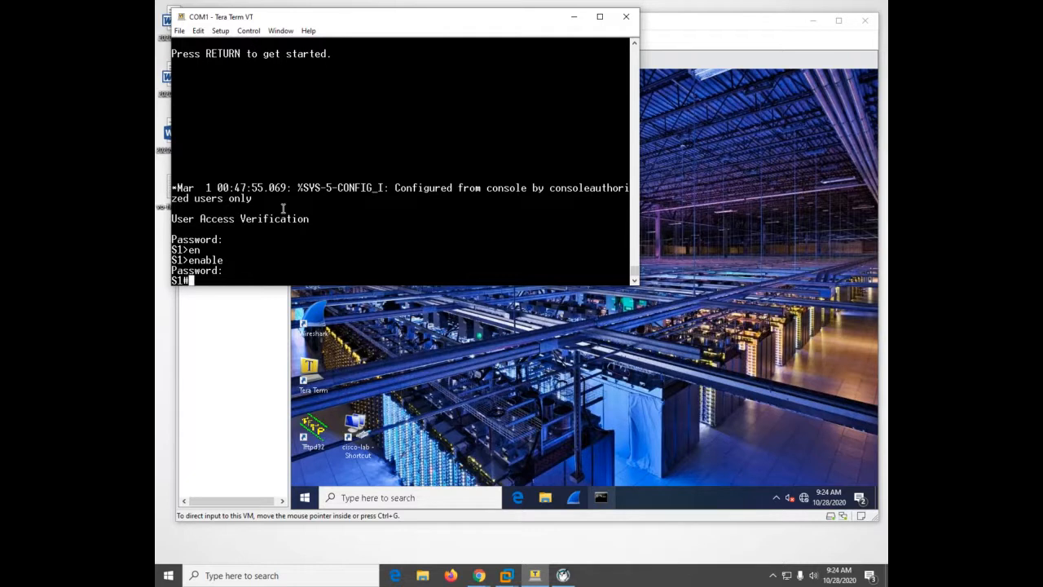
# Run show ip interface brief on the switch console and page through the whole interface list
pyautogui.write('shgip')
pyautogui.press('BackSpace')
pyautogui.press('BackSpace')
pyautogui.press('BackSpace')
pyautogui.press('BackSpace')
pyautogui.press('Tab')
pyautogui.write('ip int')
pyautogui.press('Tab')
pyautogui.write('br')
pyautogui.press('Tab')
pyautogui.press('Return')
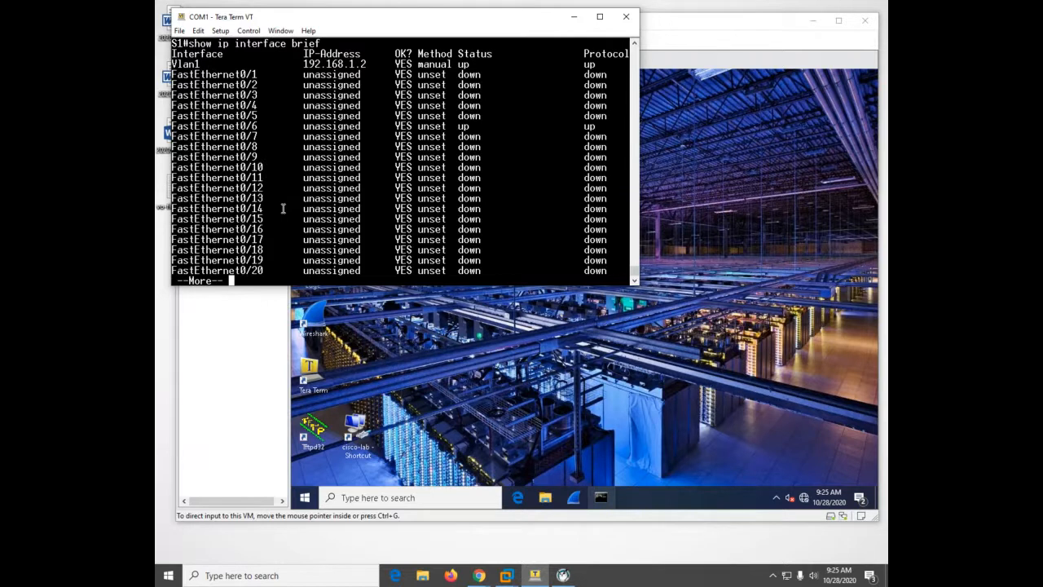
pyautogui.press('space')
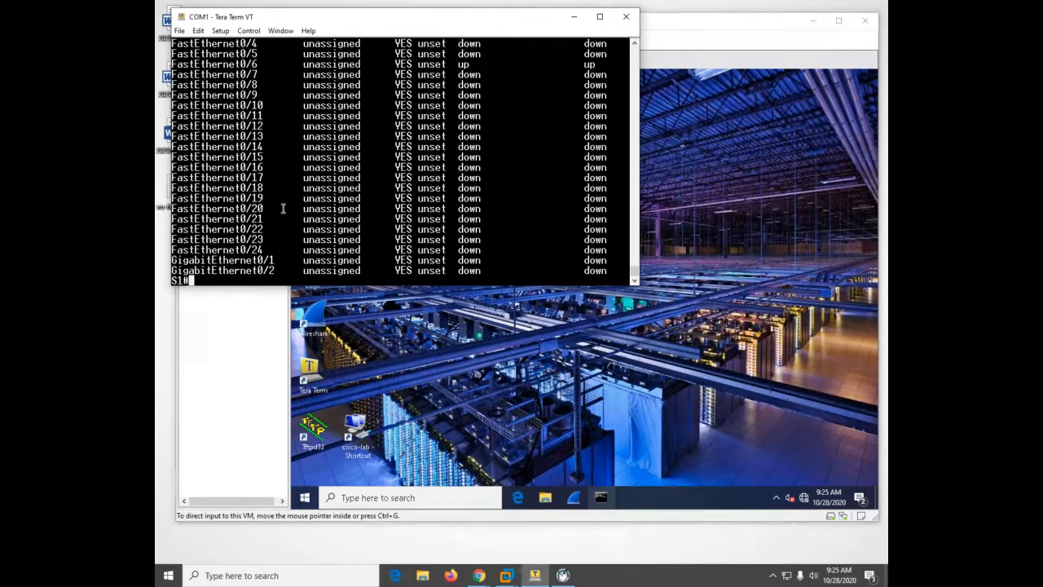
# Switch to the PC-A virtual machine in VMware Workstation and open the IPv4 properties of the cisco-lab network connection
pyautogui.click(582, 412)
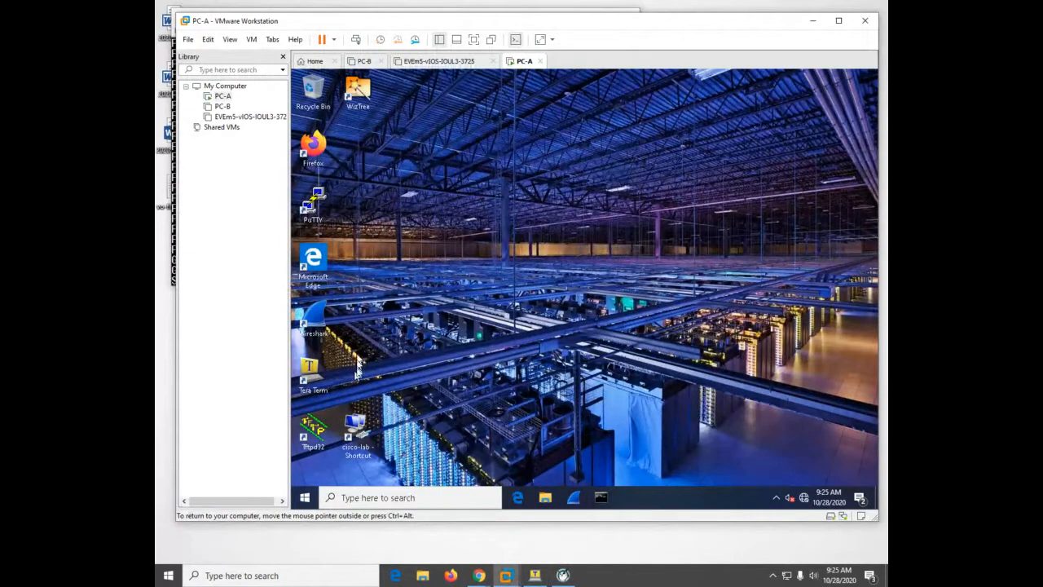
pyautogui.doubleClick(357, 419)
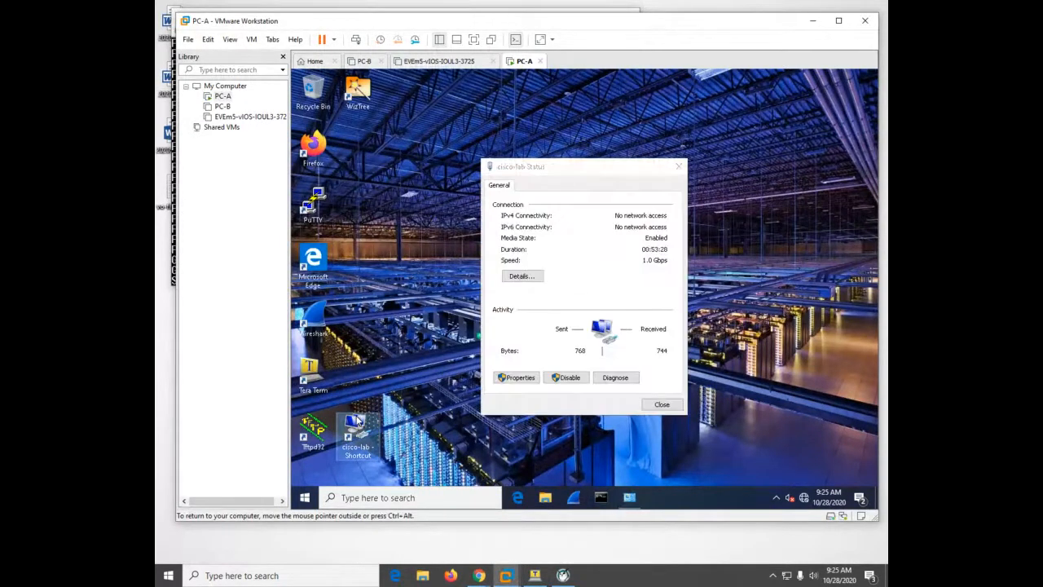
pyautogui.click(512, 379)
pyautogui.click(513, 379)
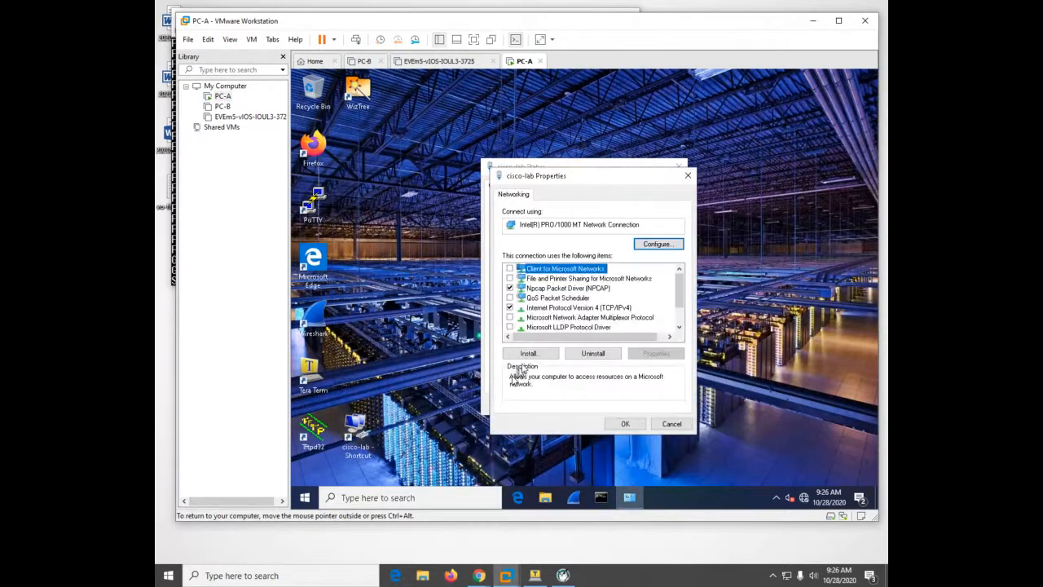
pyautogui.doubleClick(553, 309)
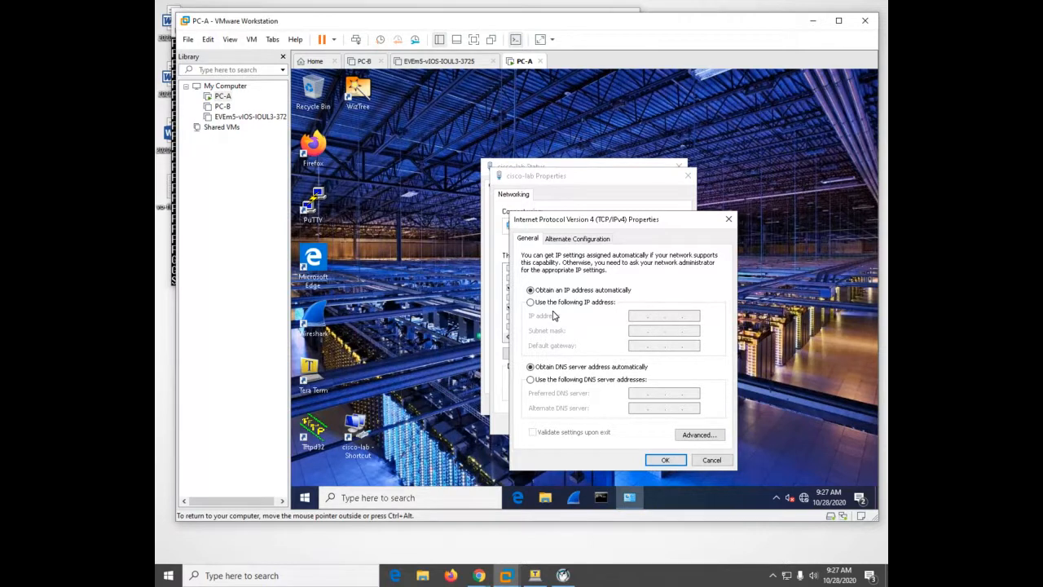
# Assign the static IP address 192.168.1.10 with subnet mask 255.255.255.0, apply it and close the cisco-lab connection dialogs
pyautogui.click(530, 302)
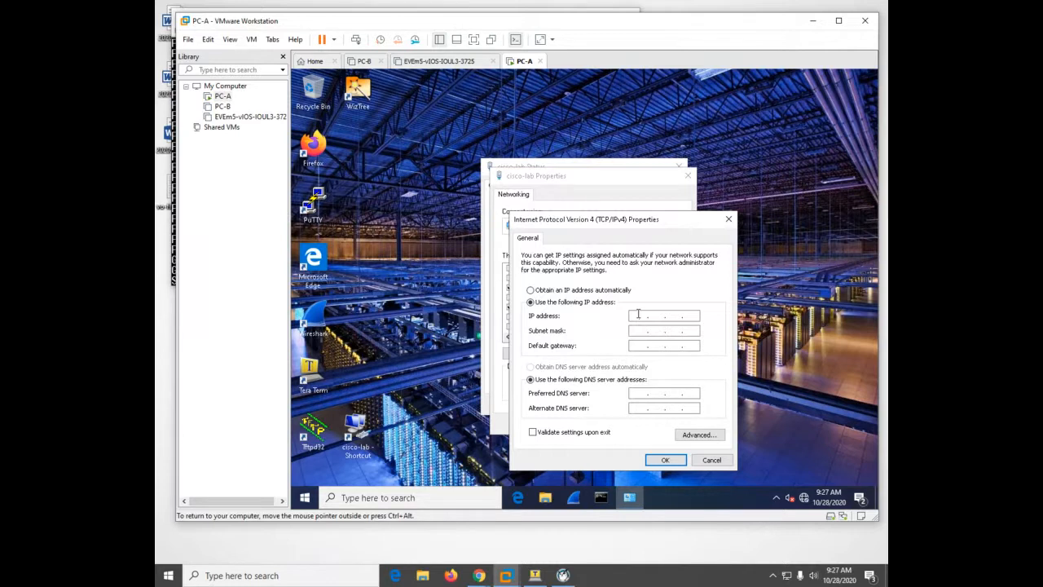
pyautogui.click(638, 314)
pyautogui.write('192 . 168 . 1 . 10')
pyautogui.press('Tab')
pyautogui.click(666, 461)
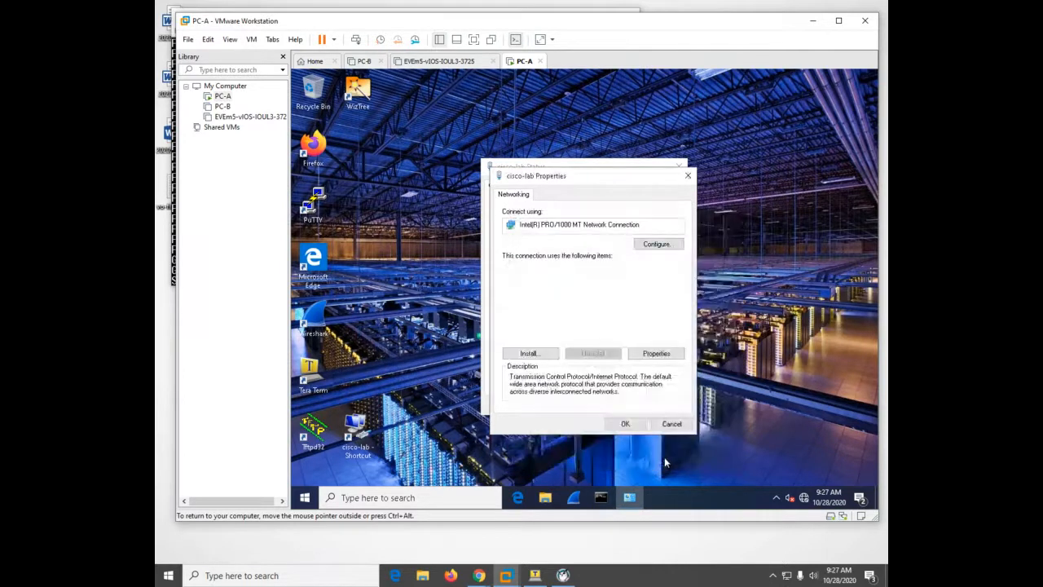
pyautogui.click(633, 425)
pyautogui.click(660, 404)
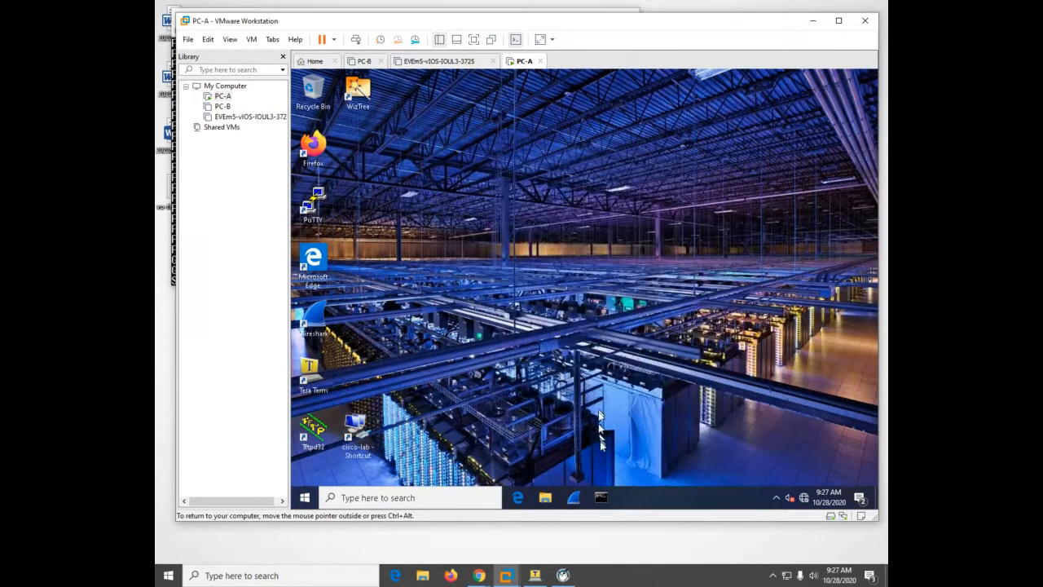
# Run ipconfig in PC-A's Command Prompt to check the adapter's IP settings
pyautogui.click(600, 499)
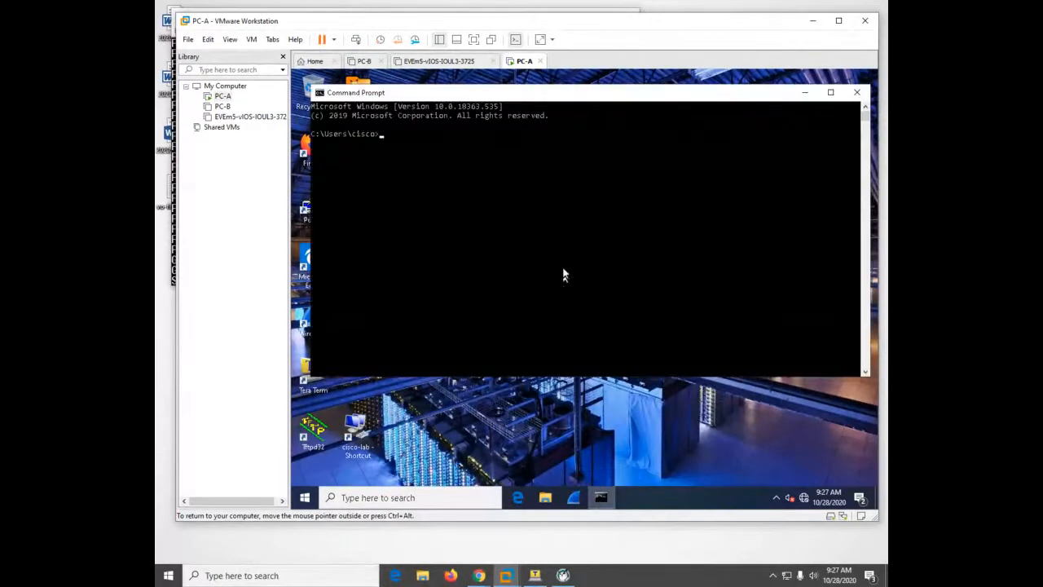
pyautogui.click(564, 274)
pyautogui.write('ipconfig')
pyautogui.press('Return')
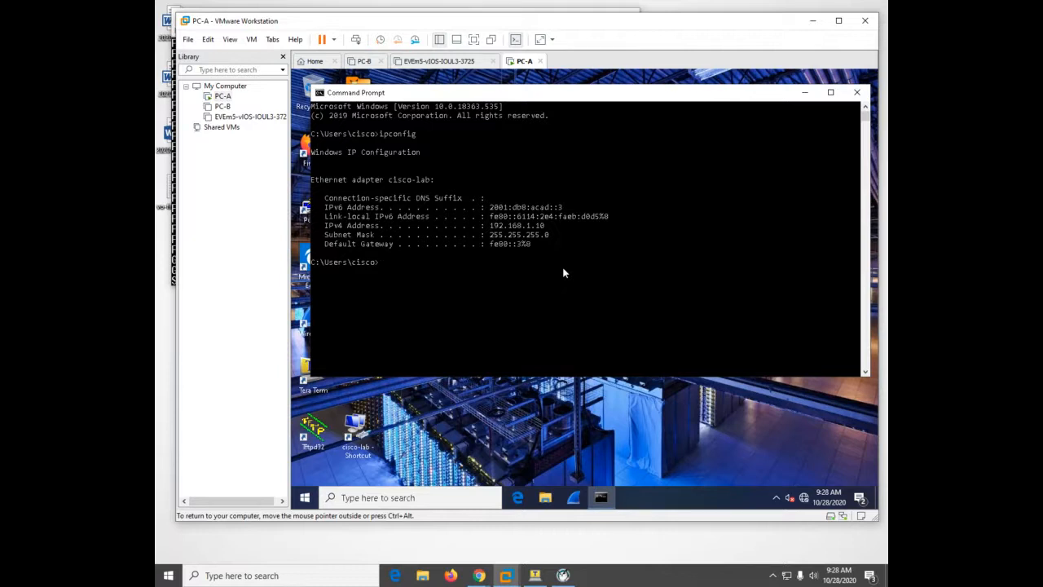
# Switch to the Tera Term console, run show running-config and page through to the end of the configuration
pyautogui.click(532, 577)
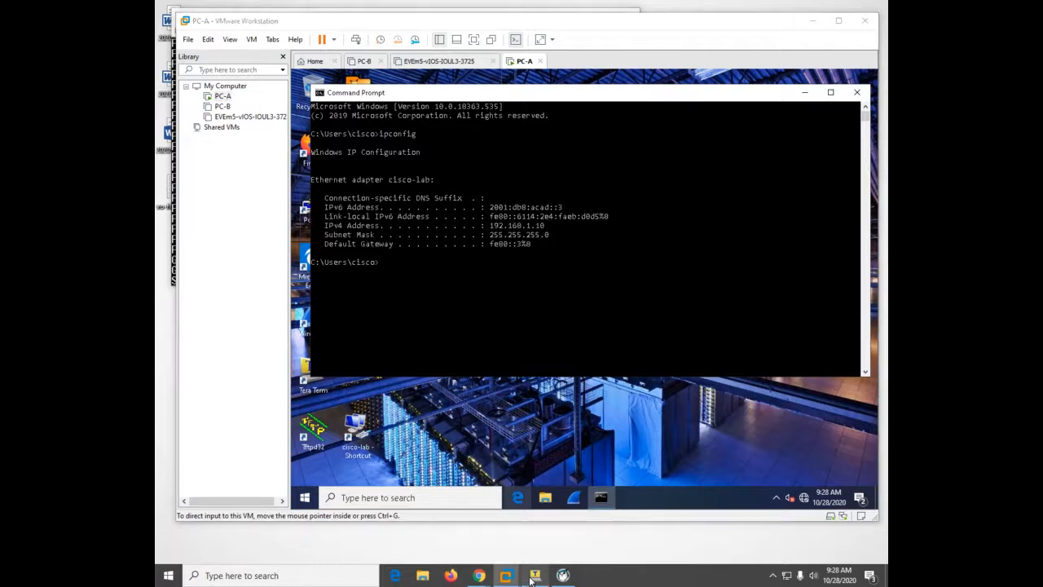
pyautogui.write('s')
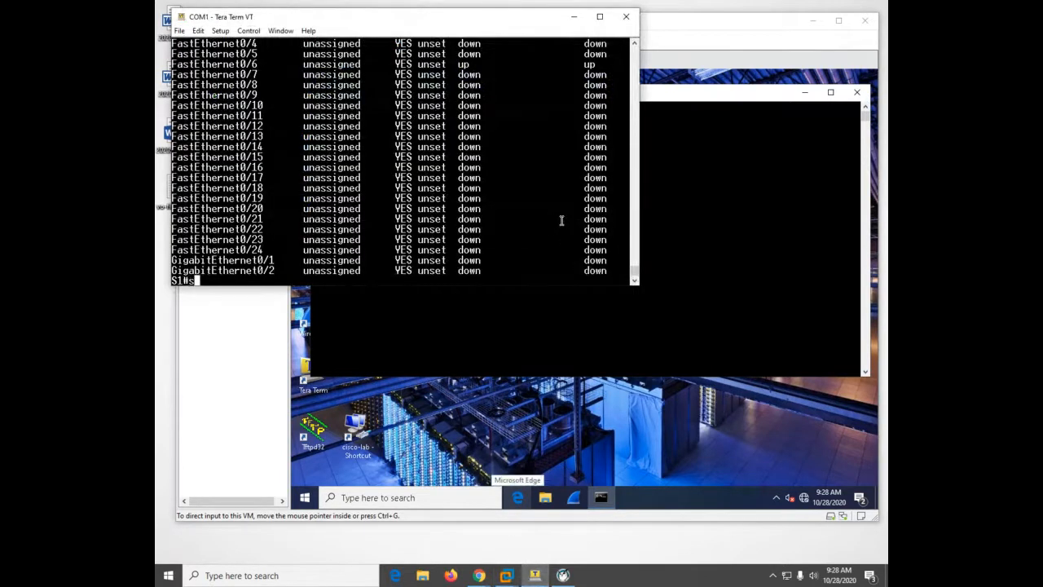
pyautogui.write('how run')
pyautogui.press('Tab')
pyautogui.press('Return')
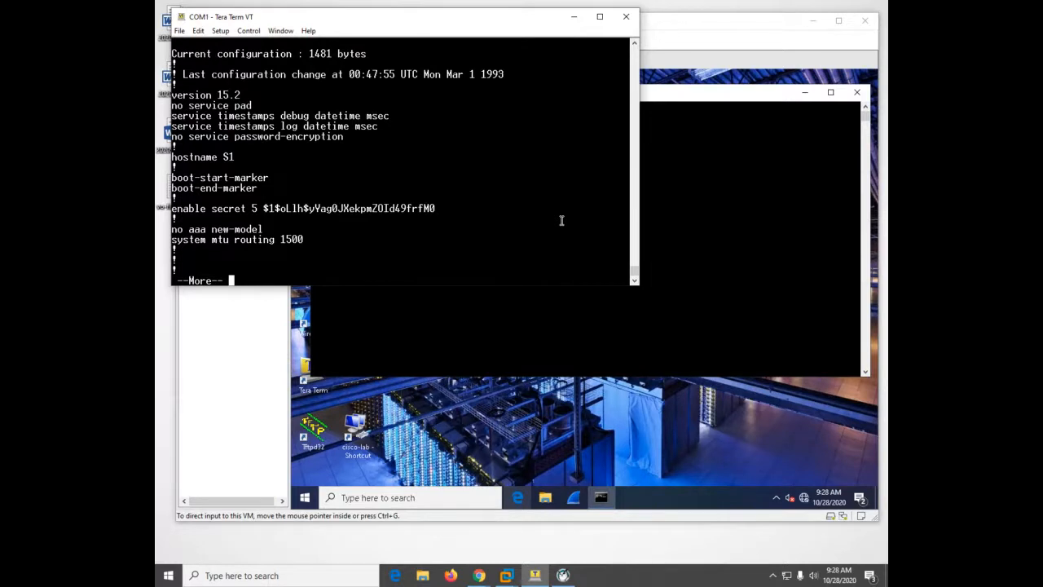
pyautogui.press('space')
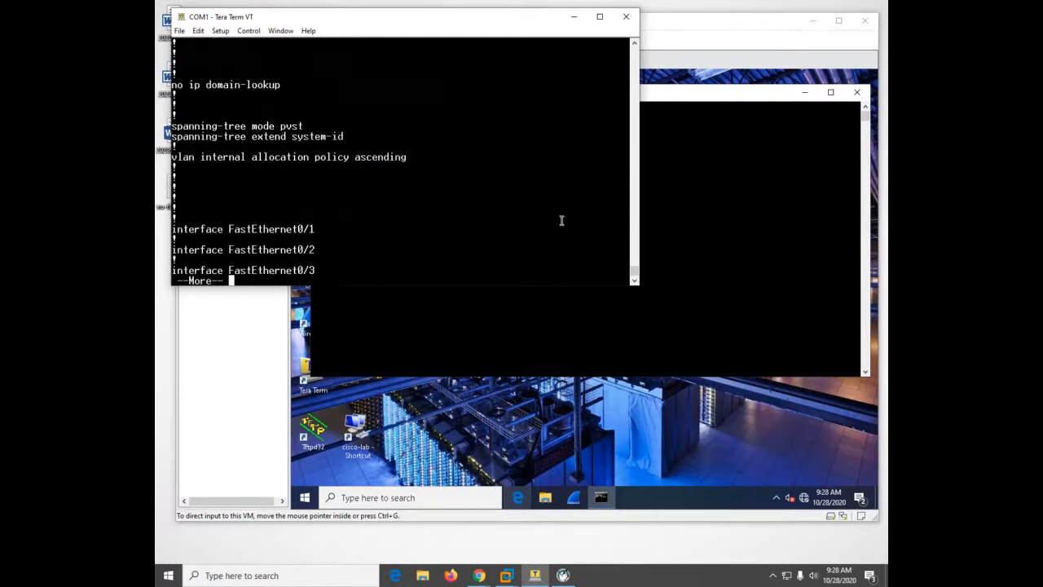
pyautogui.press('space')
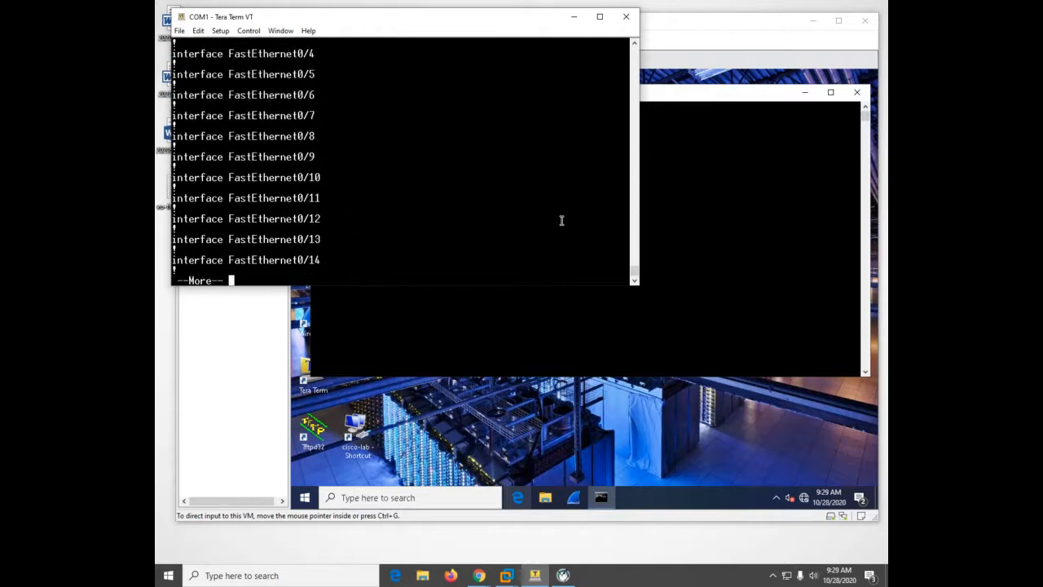
pyautogui.press('space')
pyautogui.press('space')
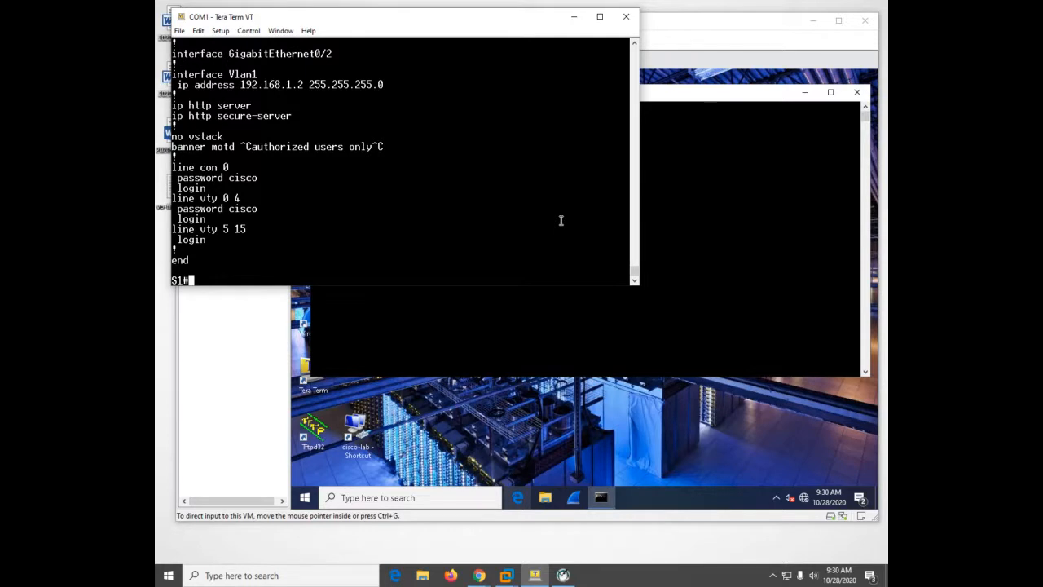
# Run show ip int brief on S1 to check the VLAN 1 address and interface status again
pyautogui.write('sh')
pyautogui.press('Tab')
pyautogui.write('ip int')
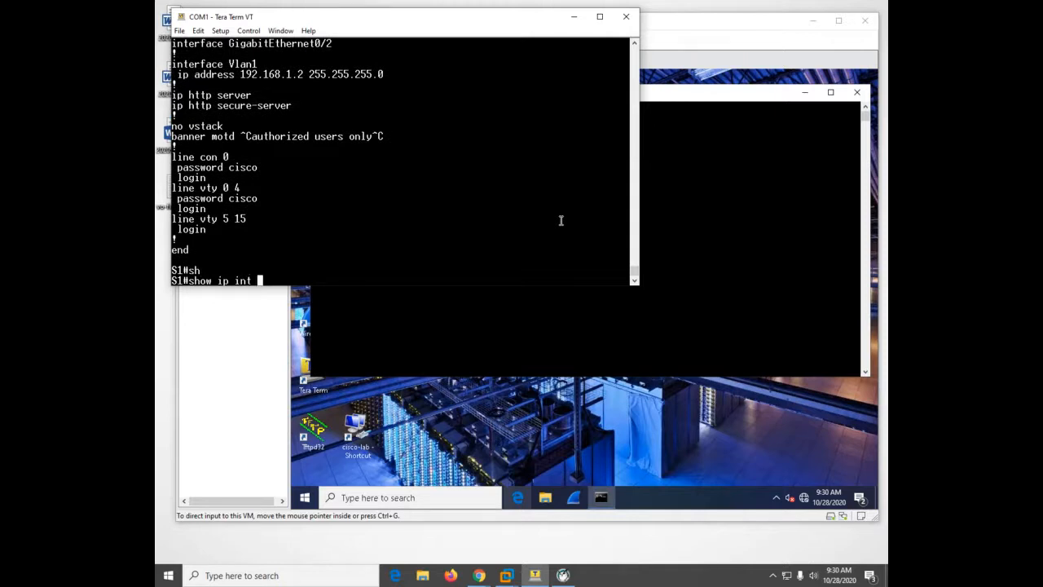
pyautogui.press('Tab')
pyautogui.write('b')
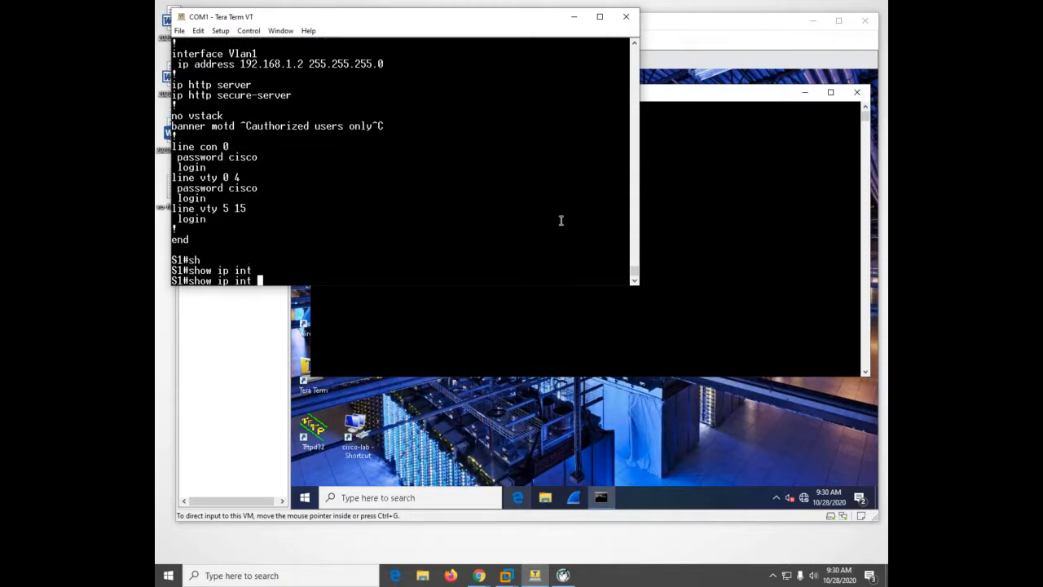
pyautogui.write('r')
pyautogui.press('Tab')
pyautogui.press('Return')
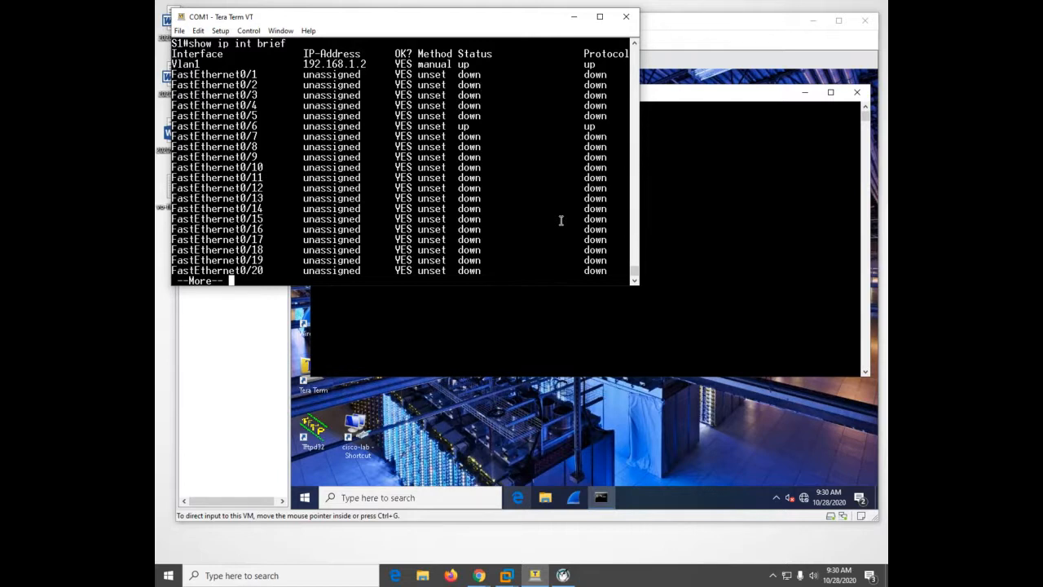
# Return to PC-A's Command Prompt and ping the PC's own address, 192.168.1.10
pyautogui.click(744, 343)
pyautogui.write('ping ')
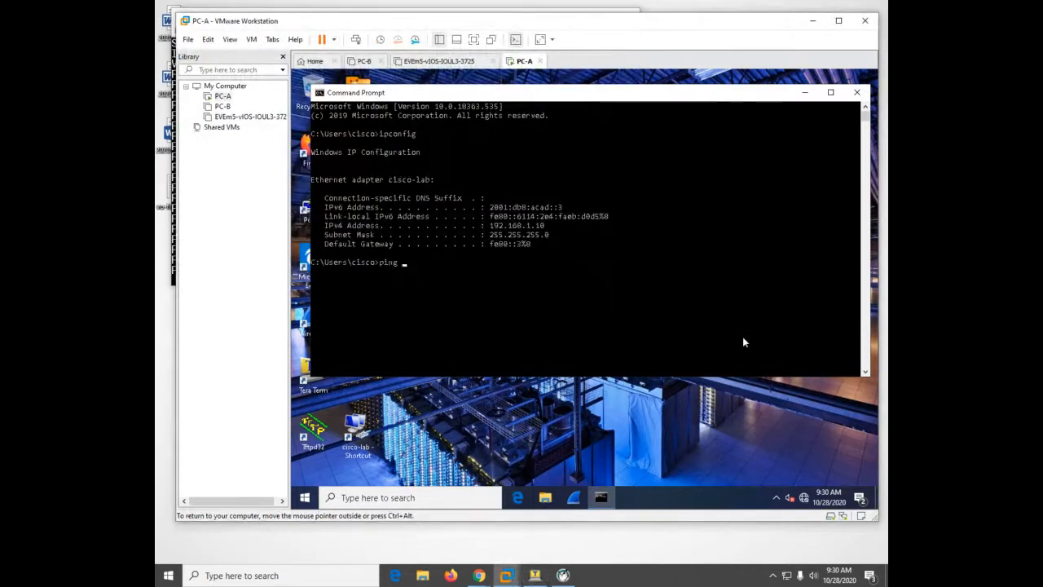
pyautogui.write('192.168.1.10')
pyautogui.press('Return')
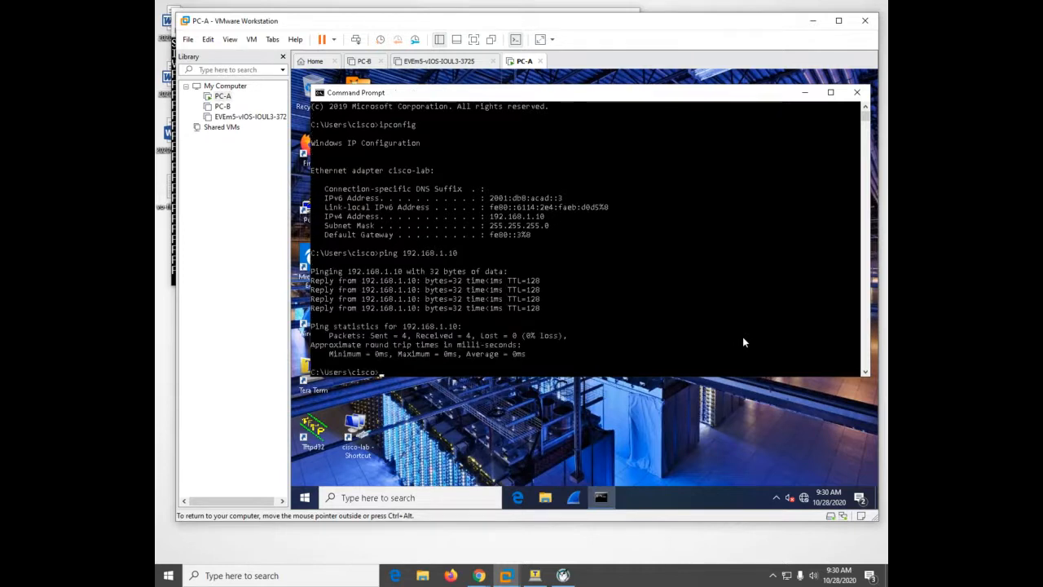
# Ping the switch's management address 192.168.1.2 from PC-A twice
pyautogui.press('Up')
pyautogui.press('BackSpace')
pyautogui.press('BackSpace')
pyautogui.write('2')
pyautogui.press('Return')
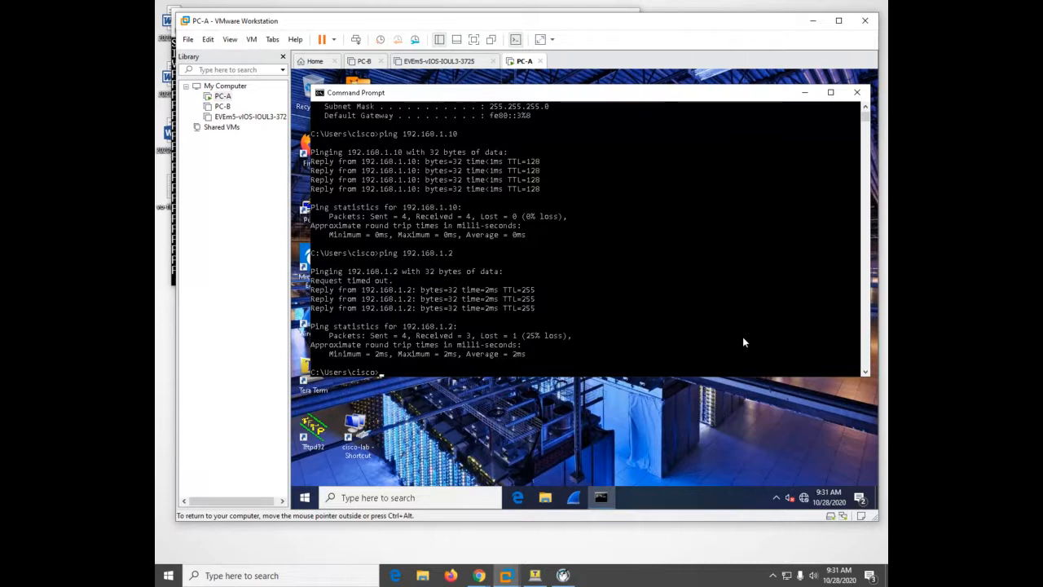
pyautogui.press('Up')
pyautogui.press('Return')
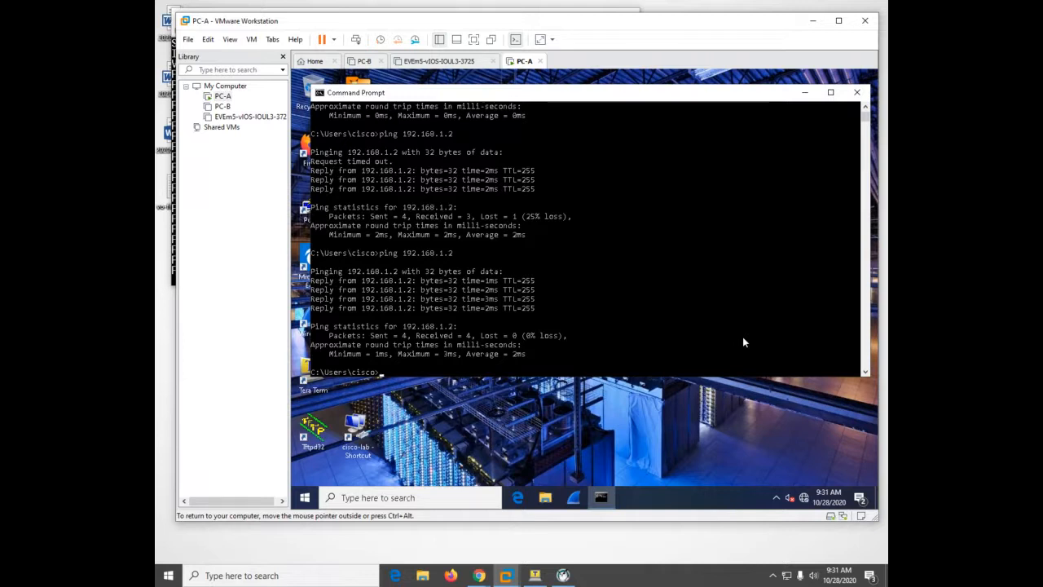
# Telnet to 192.168.1.2, log in with the vty password and enter privileged EXEC mode with the enable password
pyautogui.write('telnet 192.168.1.2')
pyautogui.press('Return')
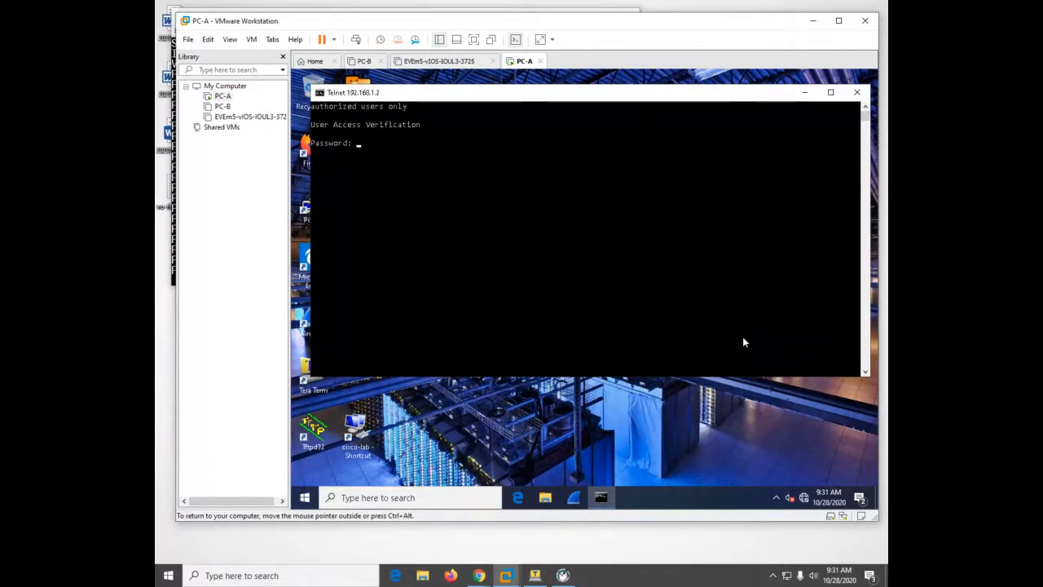
pyautogui.press('Return')
pyautogui.write('en')
pyautogui.press('Tab')
pyautogui.press('Return')
pyautogui.press('Return')
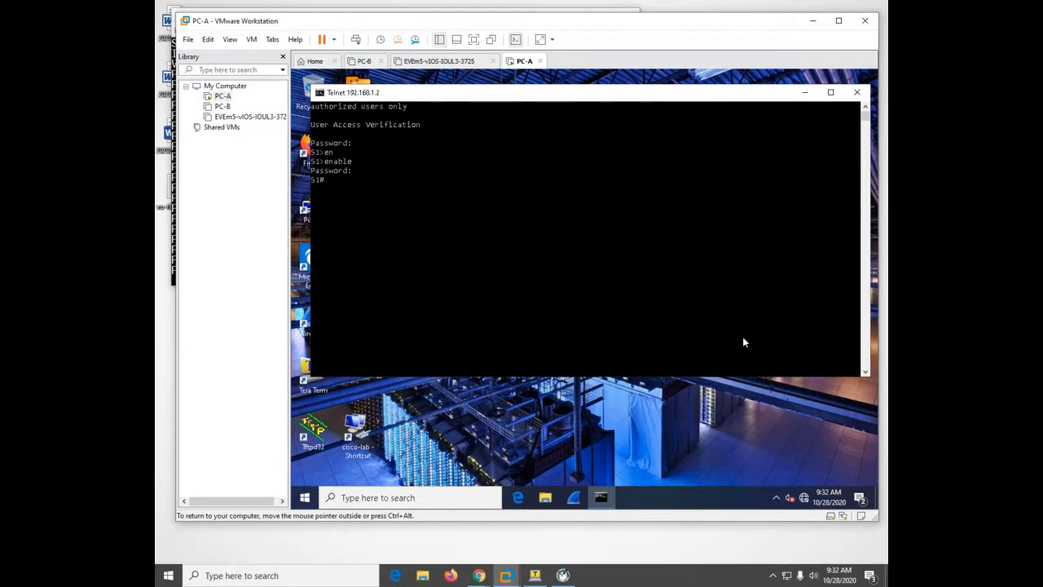
# Save the switch configuration with copy running-config startup-config, accepting the default destination filename startup-config
pyautogui.write('copy run star')
pyautogui.press('BackSpace')
pyautogui.press('BackSpace')
pyautogui.press('BackSpace')
pyautogui.press('BackSpace')
pyautogui.press('Tab')
pyautogui.write('star')
pyautogui.press('Tab')
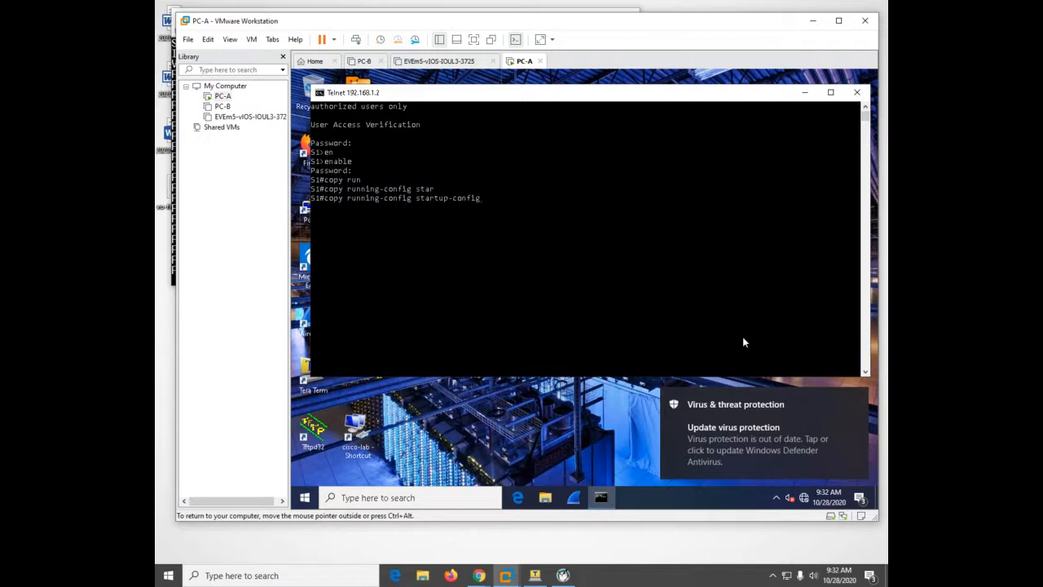
pyautogui.press('Return')
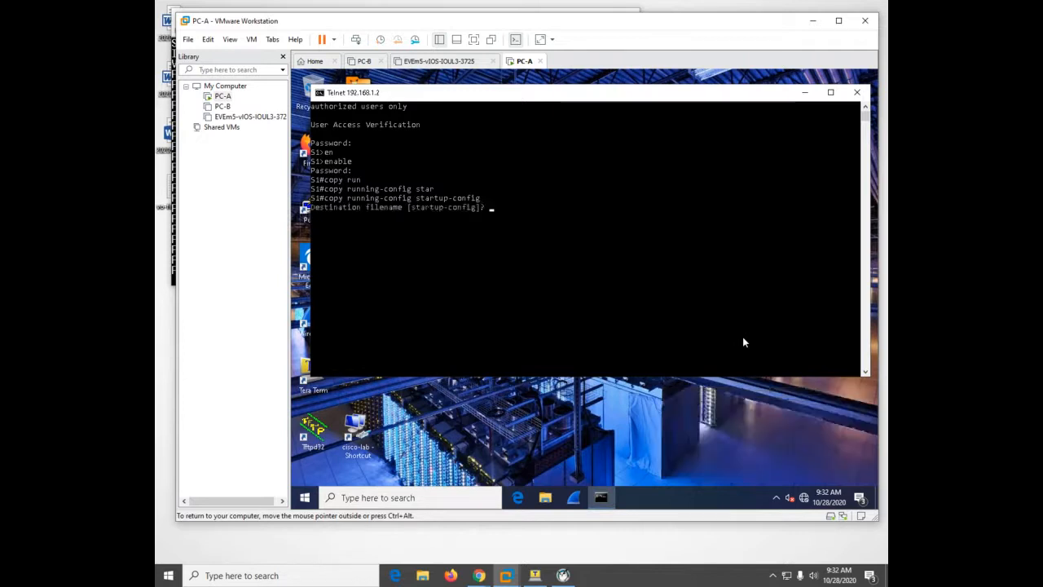
pyautogui.press('Return')
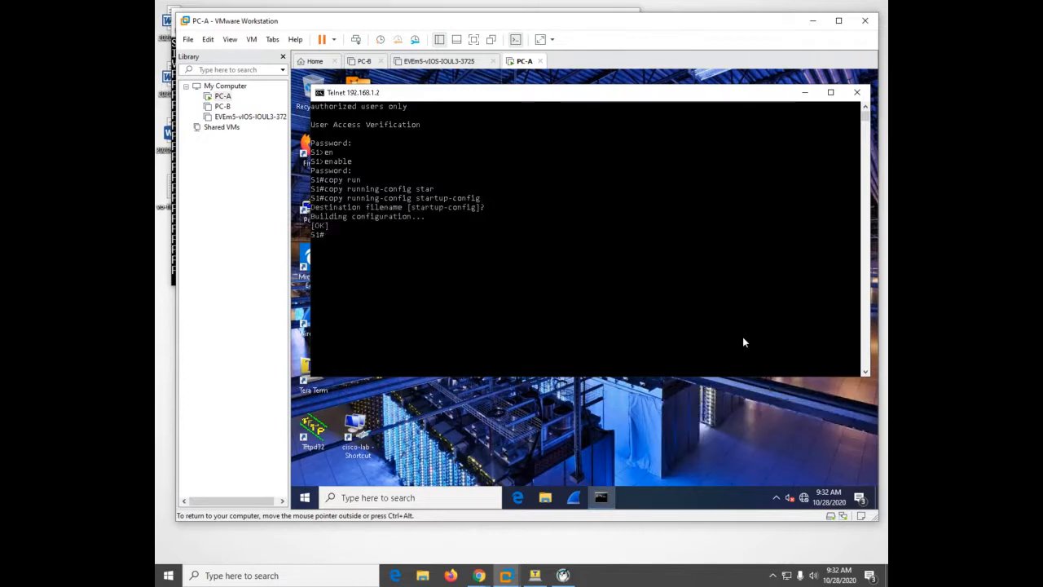
# Run show startup-config over the Telnet session and page through the saved configuration to its end
pyautogui.write('sh')
pyautogui.press('Tab')
pyautogui.write('star')
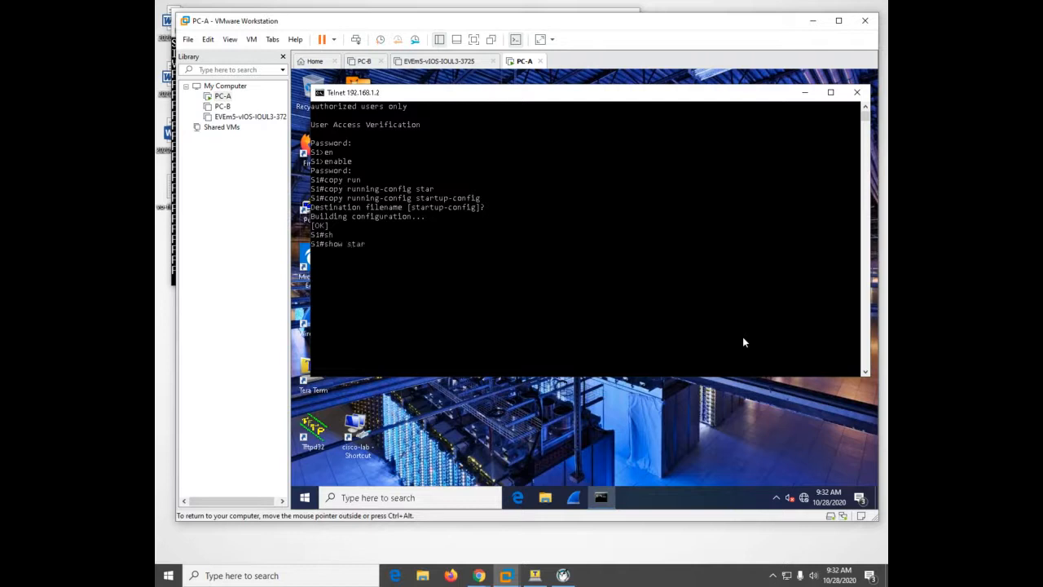
pyautogui.press('Tab')
pyautogui.press('Return')
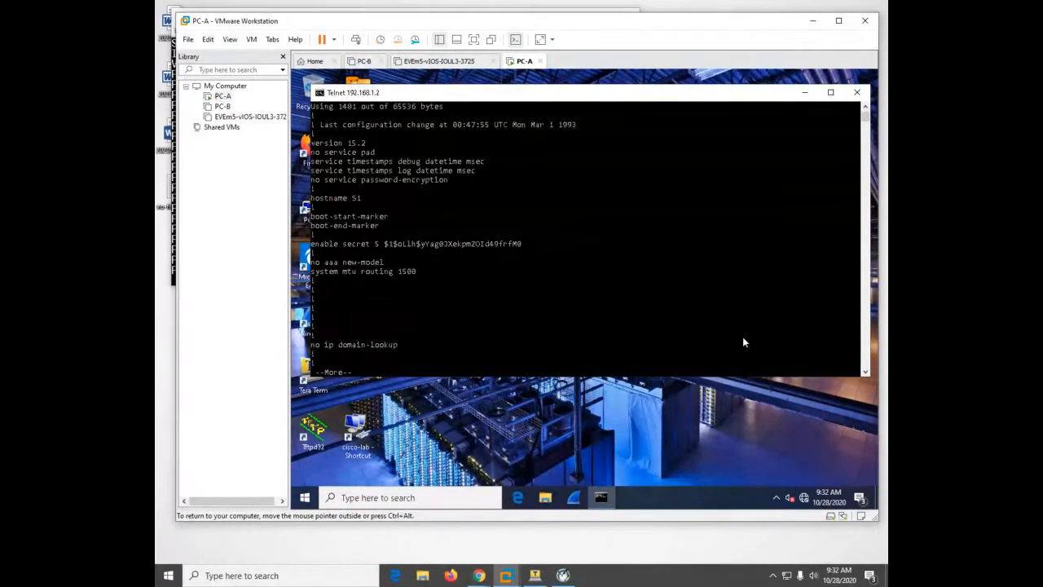
pyautogui.press('space')
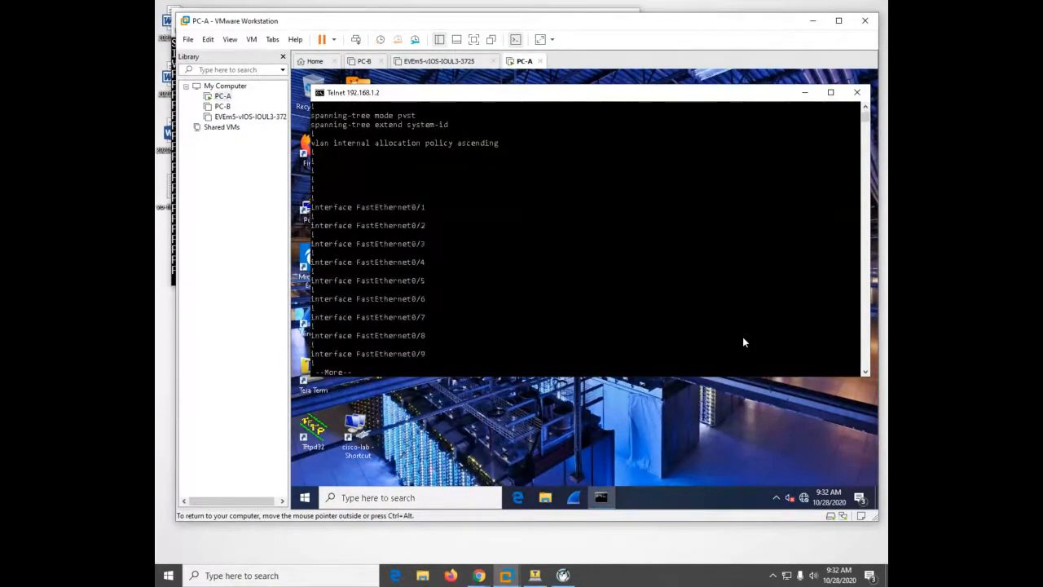
pyautogui.press('space')
pyautogui.press('space')
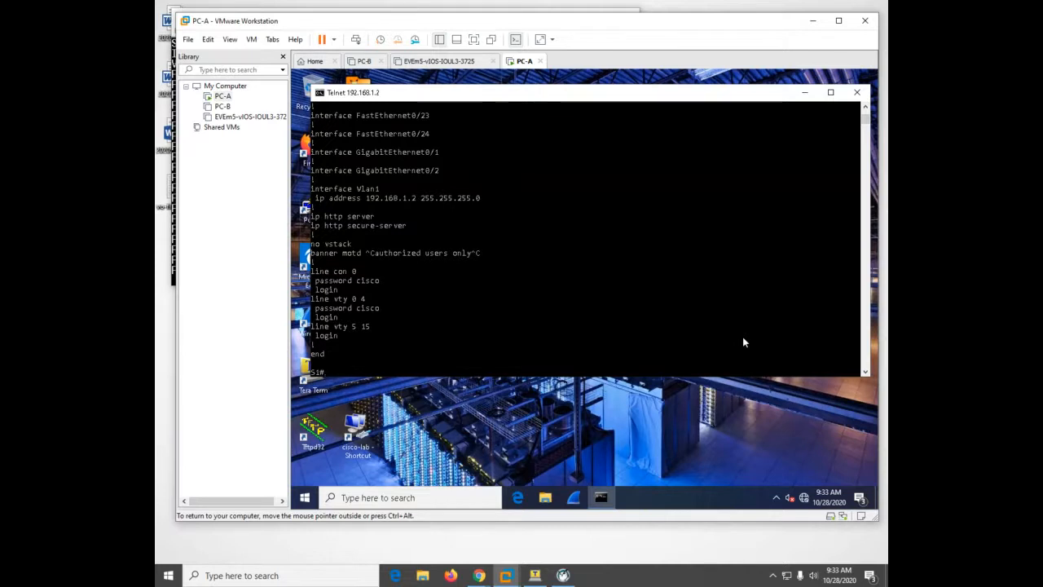
# Quit the Telnet session to the switch and release the input focus from the virtual machine
pyautogui.write('quit')
pyautogui.press('Return')
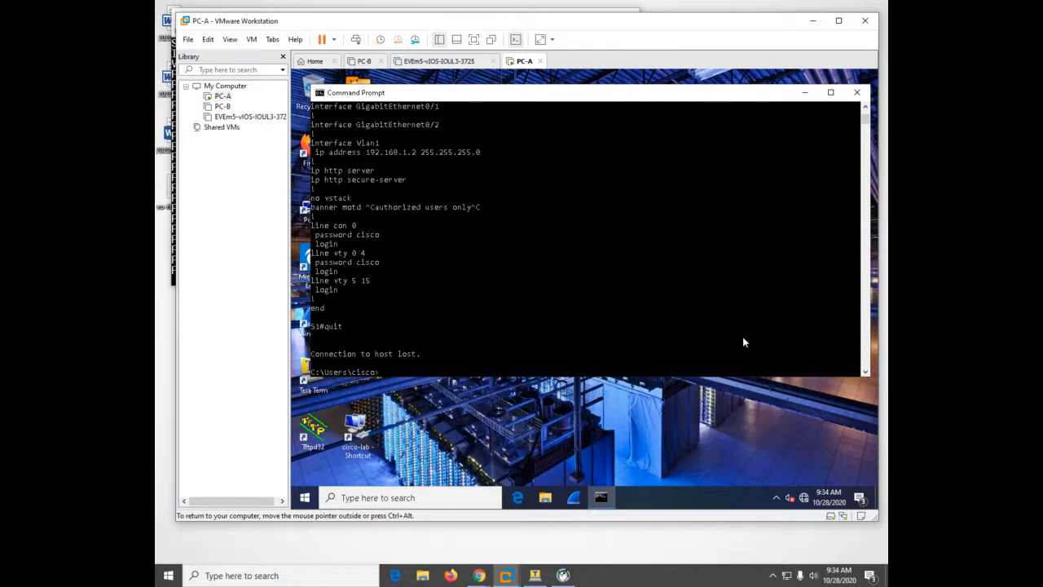
pyautogui.hotkey('ctrl', 'alt')
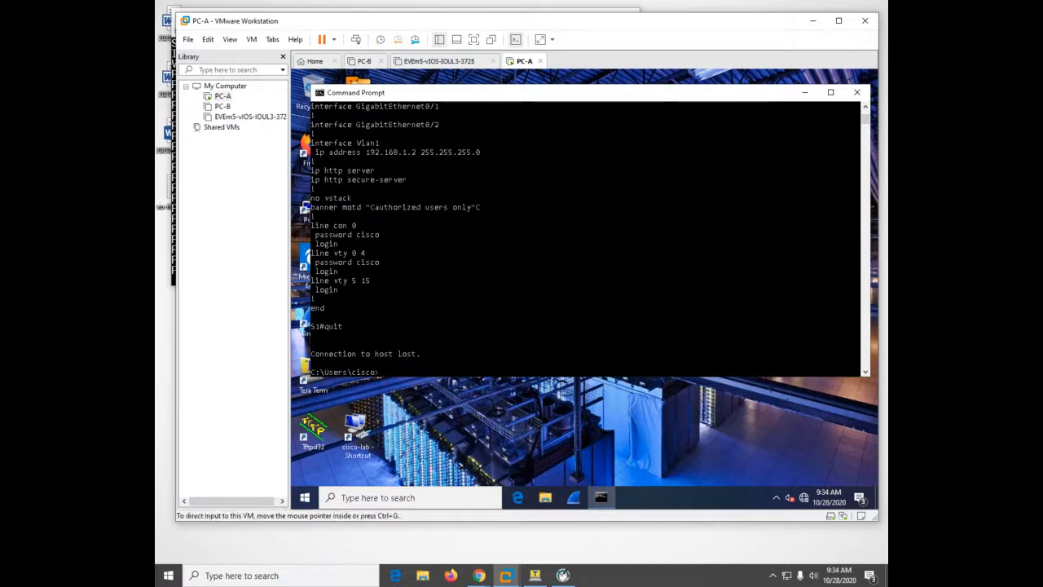